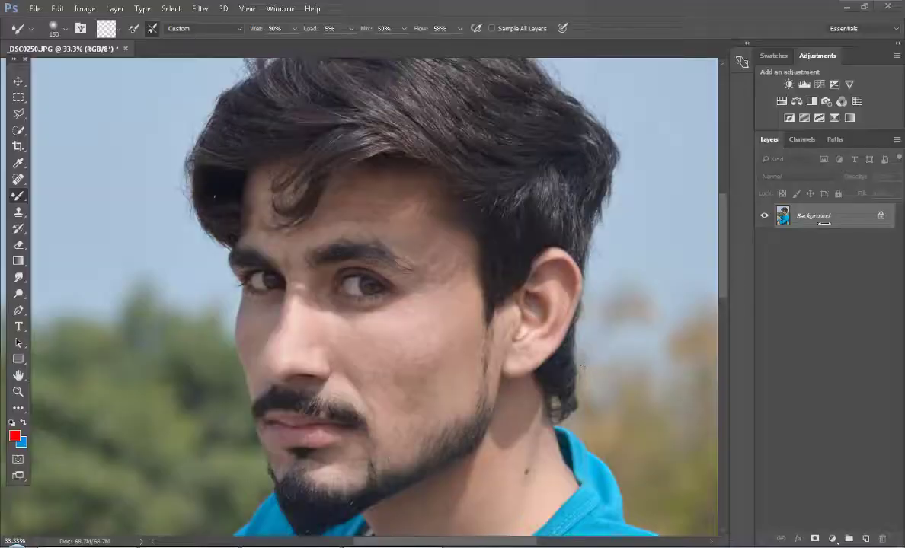
# - Duplicate the Background layer and apply Camera Raw with Oranges saturation -10 and Highlights -66
pyautogui.moveTo(824, 223); pyautogui.dragTo(865, 538)
pyautogui.hotkey('ctrl', 'shift', 'a')
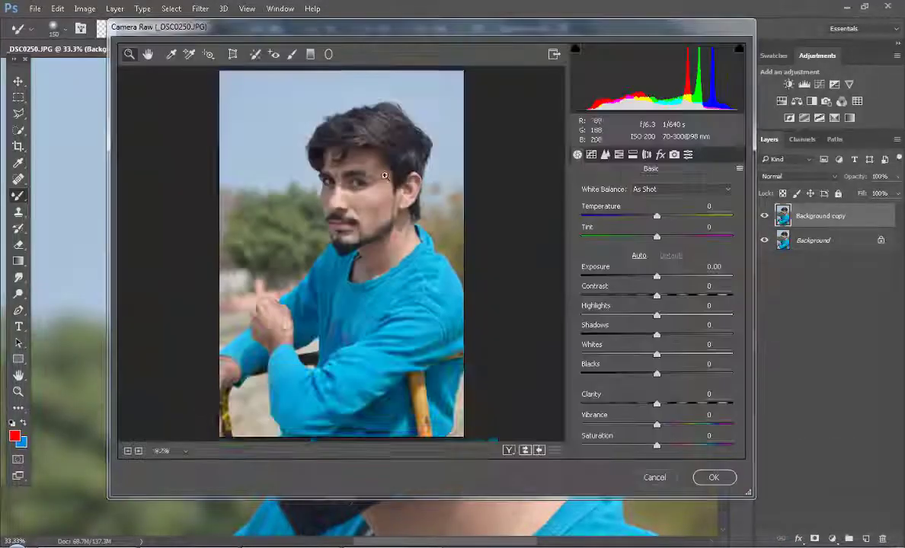
pyautogui.click(618, 155)
pyautogui.click(622, 207)
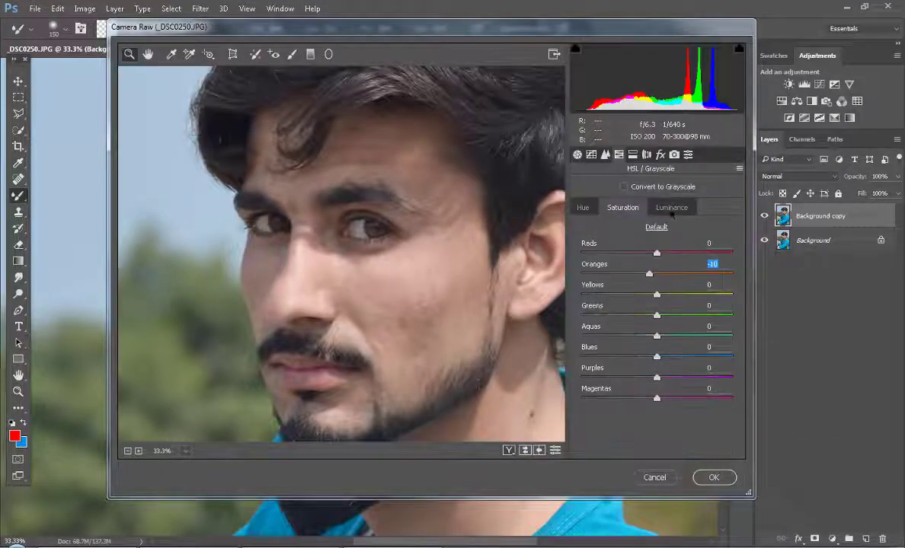
pyautogui.hotkey('ctrl', 'alt', '1')
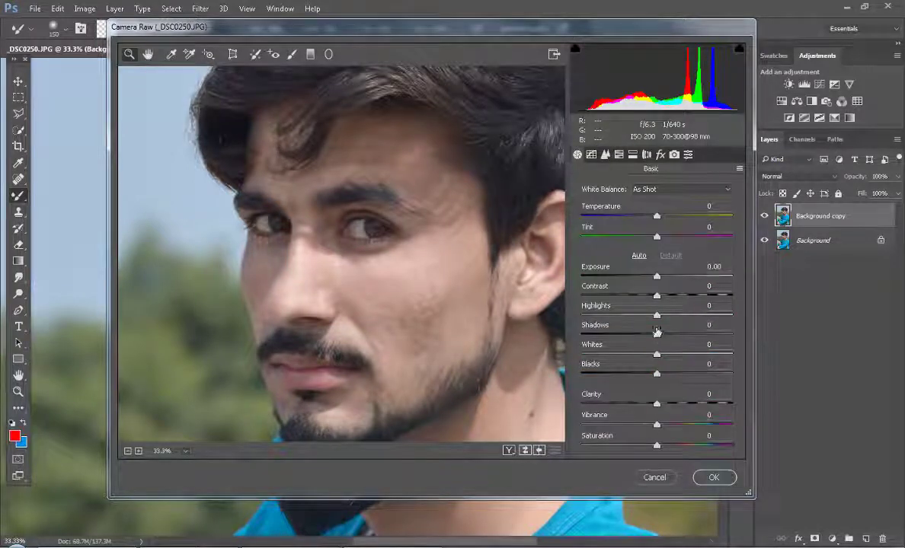
pyautogui.moveTo(613, 318); pyautogui.dragTo(603, 315)
pyautogui.click(719, 483)
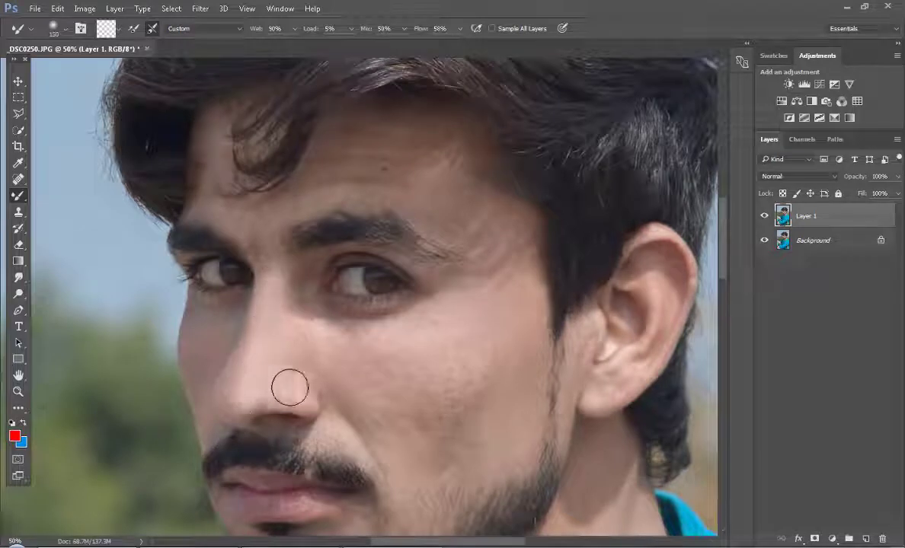
# - Mixer-brush the temple shadow and the forehead above the eyebrow smooth, using a 150–200 brush
pyautogui.press(']')
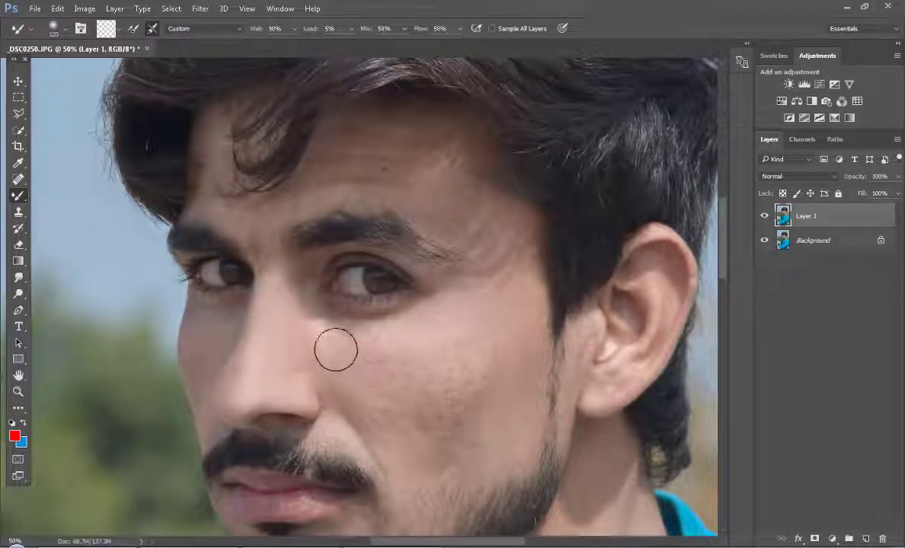
pyautogui.press(']')
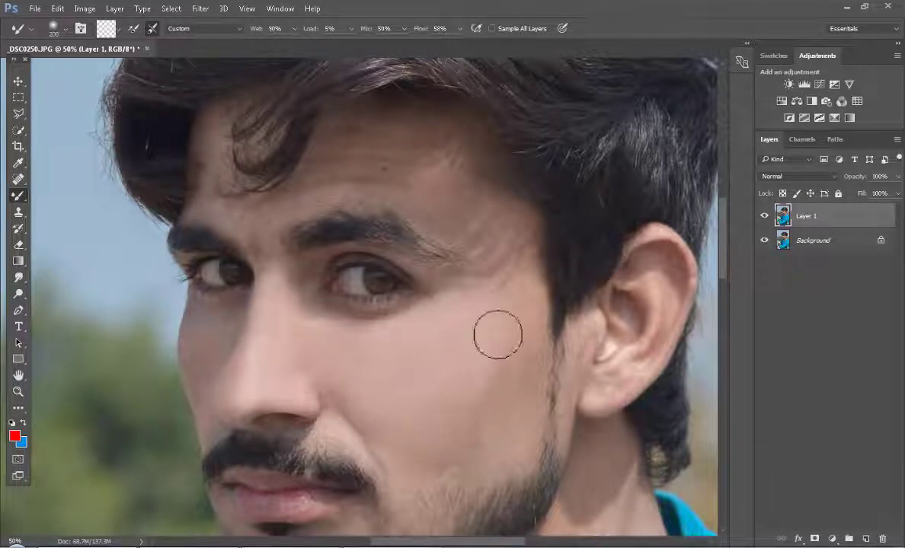
pyautogui.press('[')
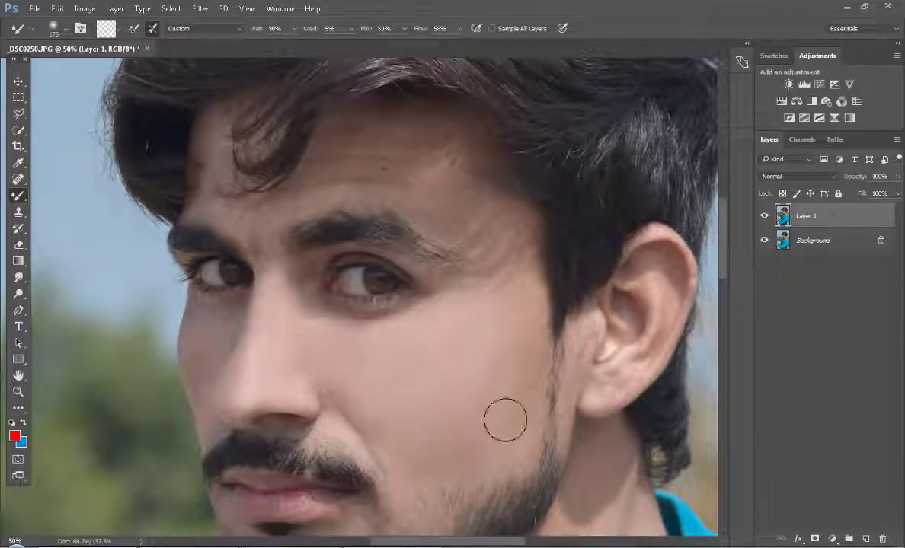
pyautogui.press('[')
pyautogui.moveTo(514, 247); pyautogui.dragTo(438, 325)
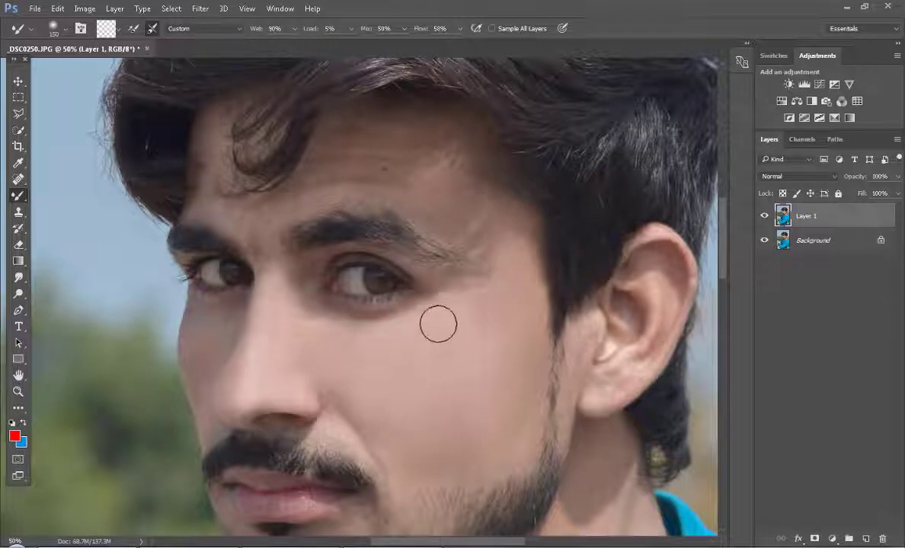
pyautogui.scroll(2, 714, 246)
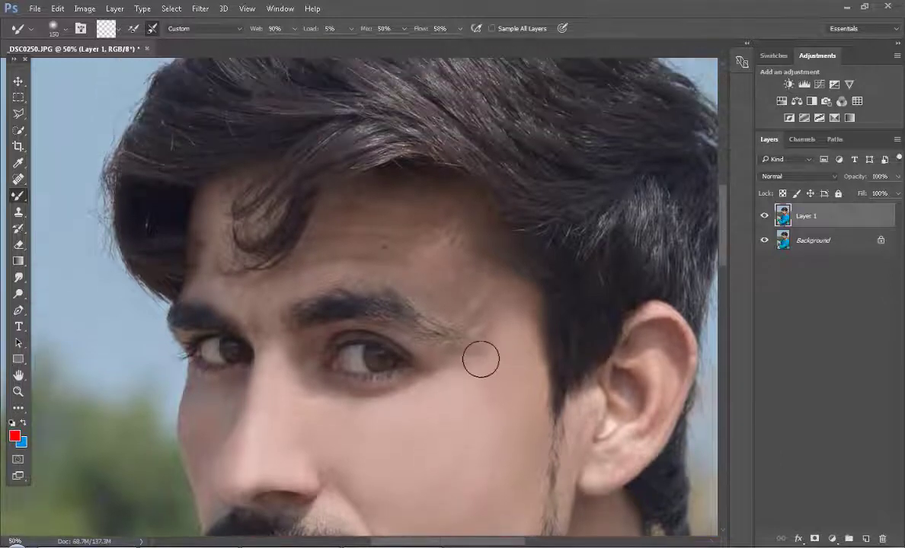
pyautogui.press(']')
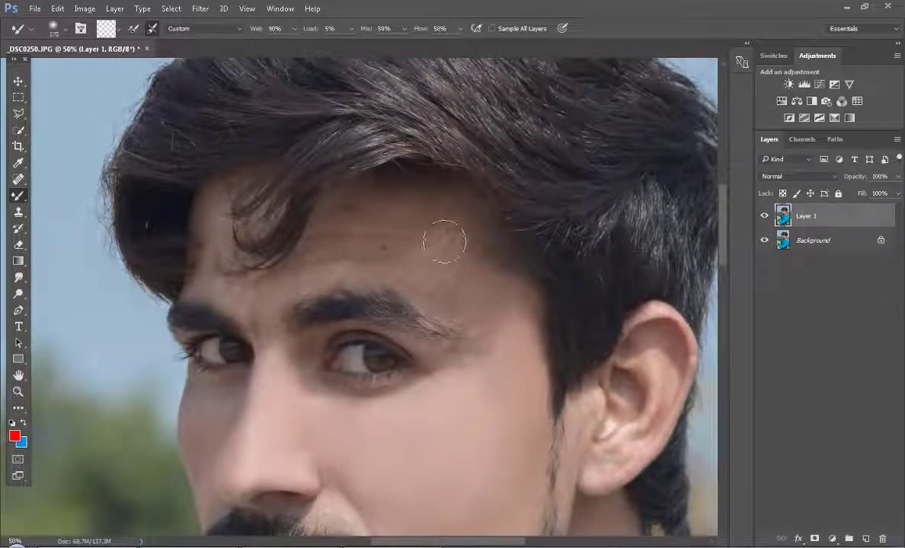
pyautogui.moveTo(444, 238); pyautogui.dragTo(402, 211)
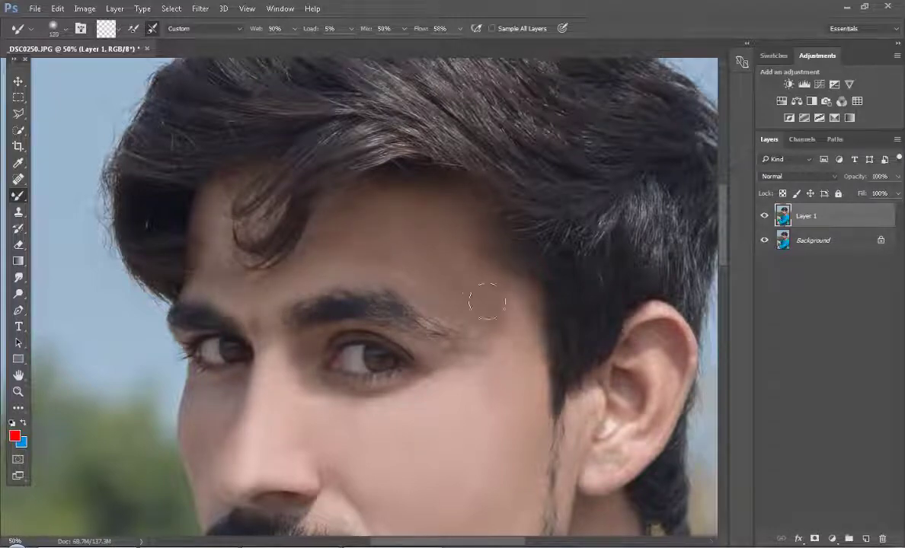
pyautogui.press(']')
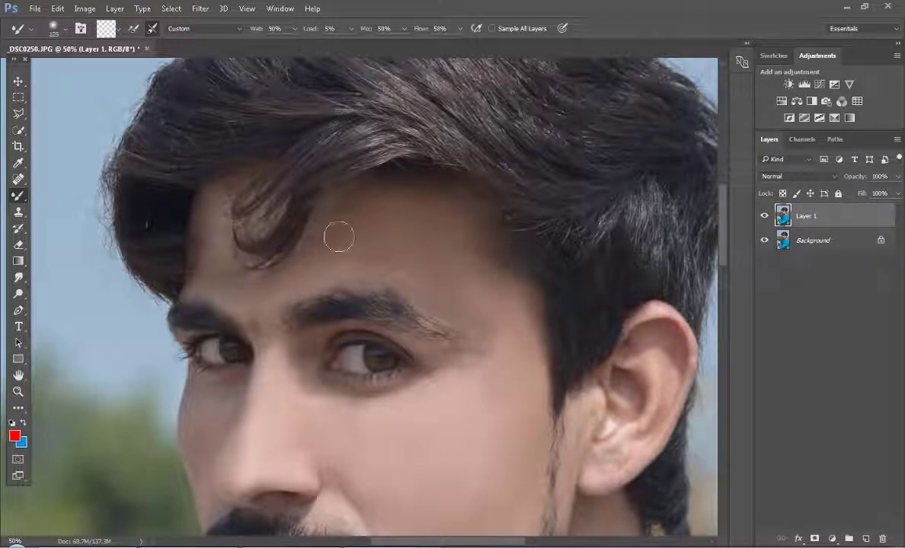
pyautogui.scroll(-3, 722, 256)
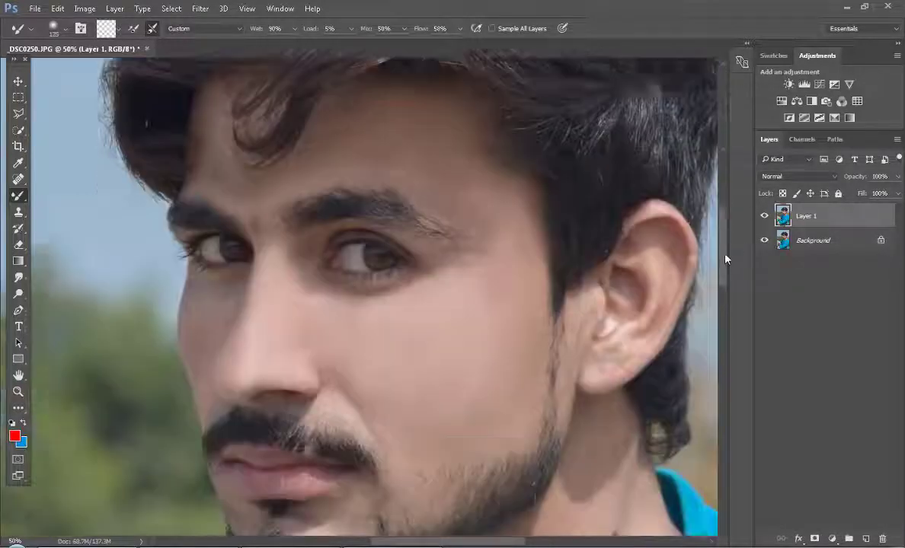
pyautogui.scroll(-2, 723, 256)
# - Smooth the cheek skin beside the nose with the Mixer Brush
pyautogui.moveTo(302, 256); pyautogui.dragTo(200, 234)
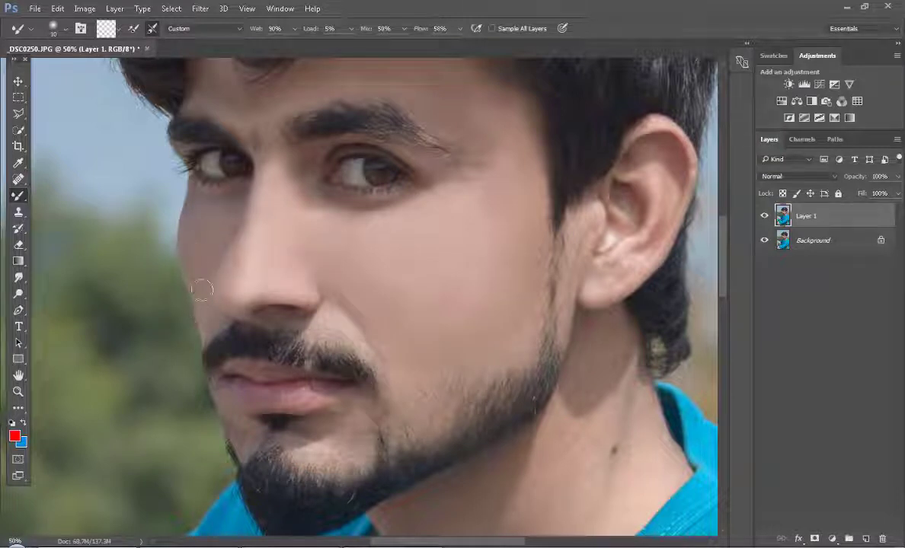
pyautogui.press(']')
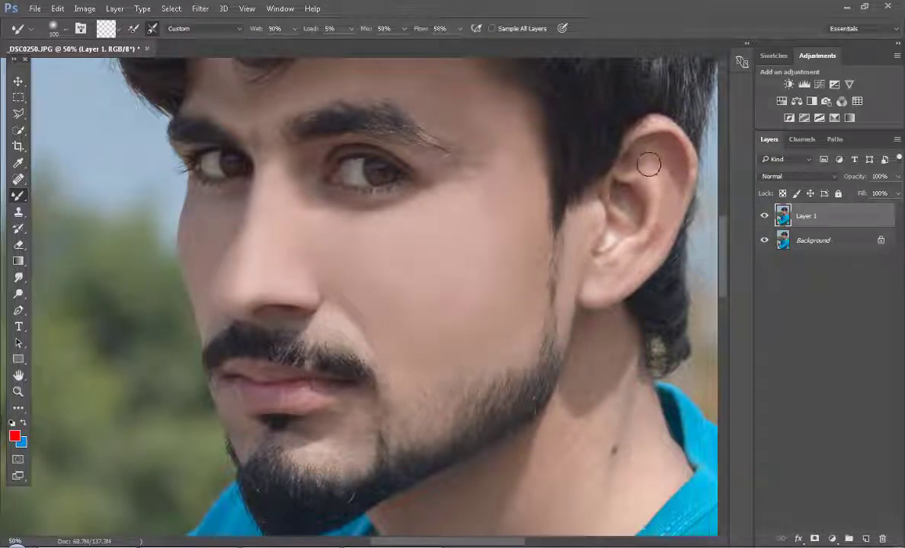
pyautogui.scroll(-3, 464, 394)
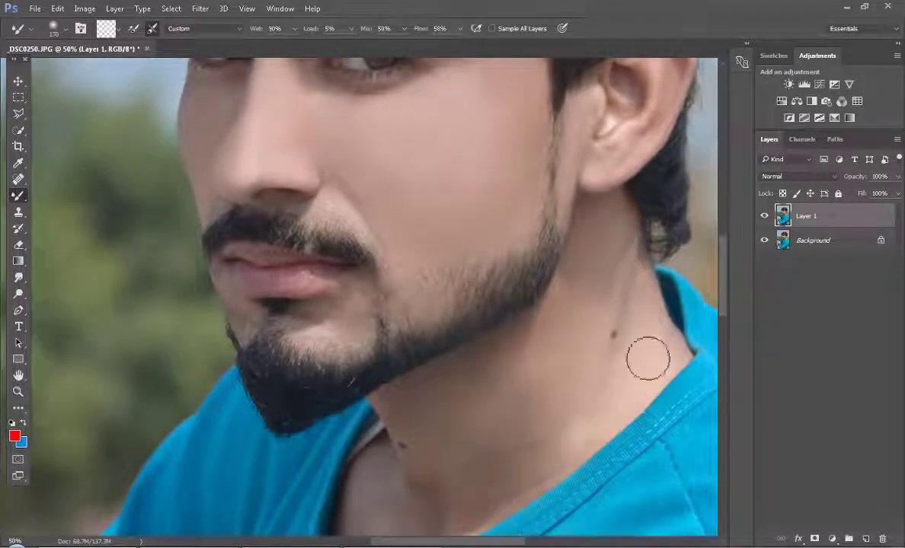
pyautogui.press(']')
pyautogui.press(']')
pyautogui.press(']')
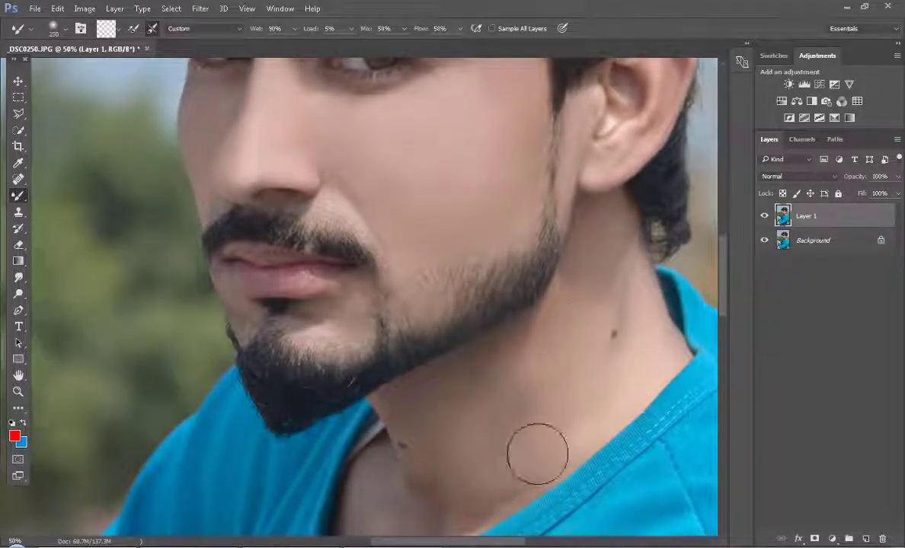
pyautogui.scroll(-3, 533, 320)
pyautogui.press('[')
pyautogui.press('[')
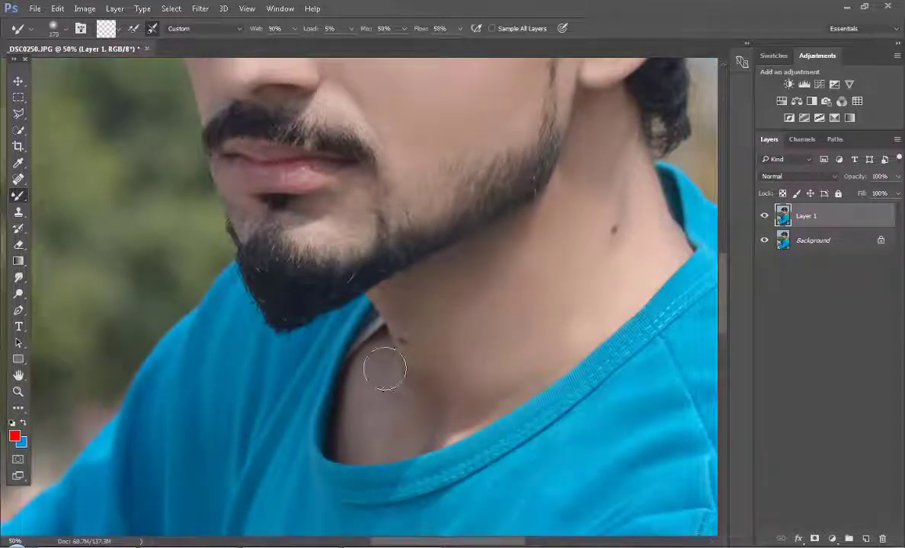
# - Smooth the skin across the neck and near the jaw
pyautogui.moveTo(502, 391)
pyautogui.mouseDown()
pyautogui.moveTo(453, 409)
pyautogui.moveTo(533, 245)
pyautogui.moveTo(425, 312)
pyautogui.moveTo(504, 312)
pyautogui.mouseUp()
pyautogui.press(']')
pyautogui.press(']')
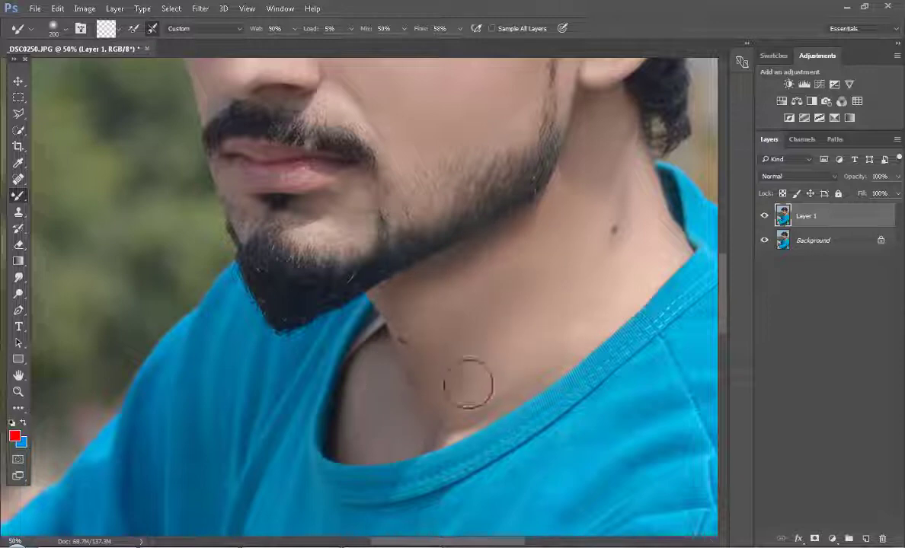
pyautogui.press('[')
pyautogui.press('[')
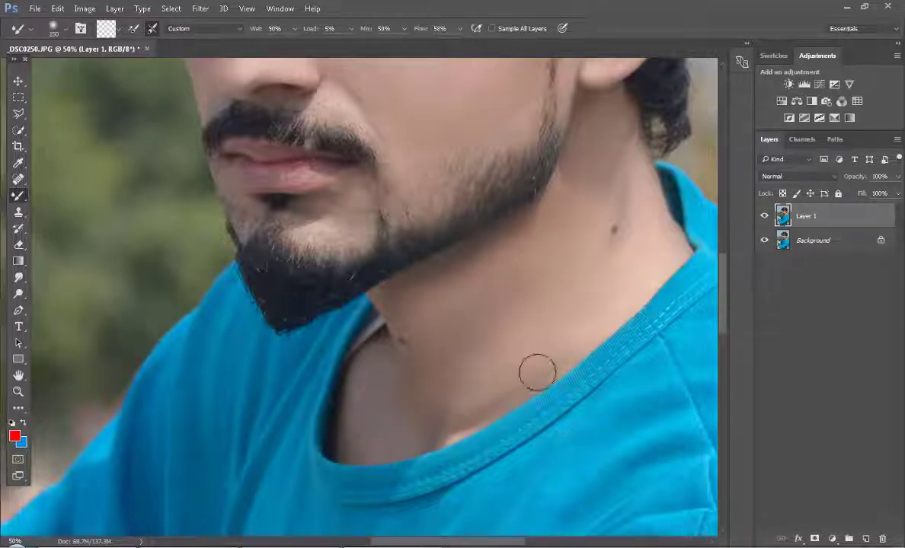
pyautogui.scroll(5, 725, 298)
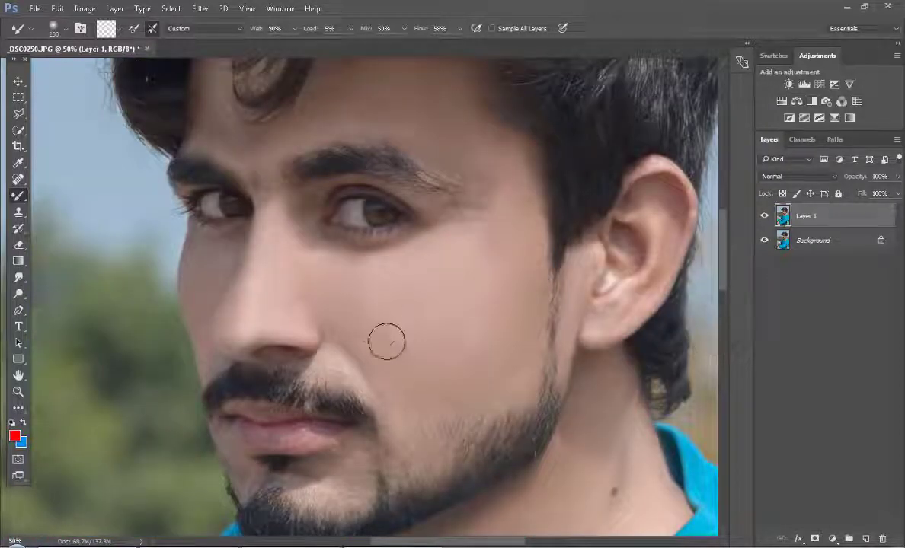
pyautogui.moveTo(463, 299); pyautogui.dragTo(527, 240)
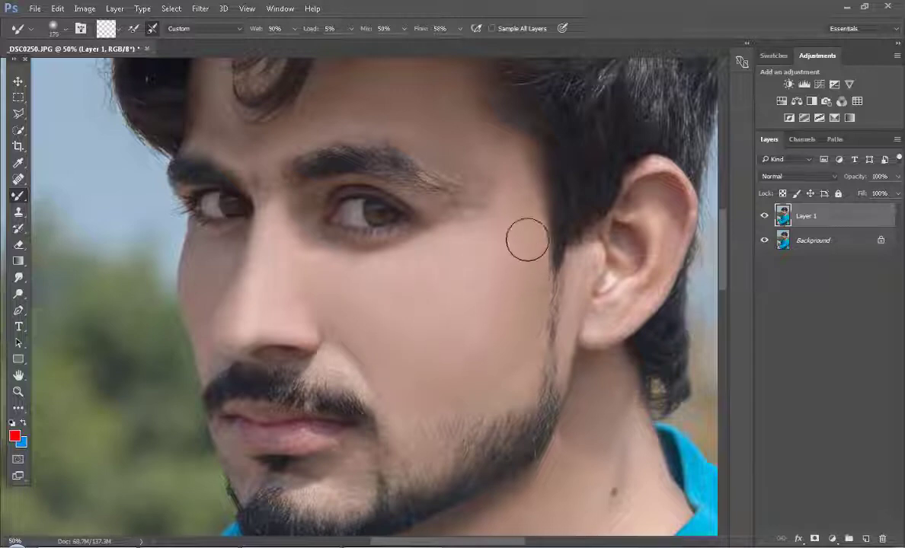
pyautogui.press('[')
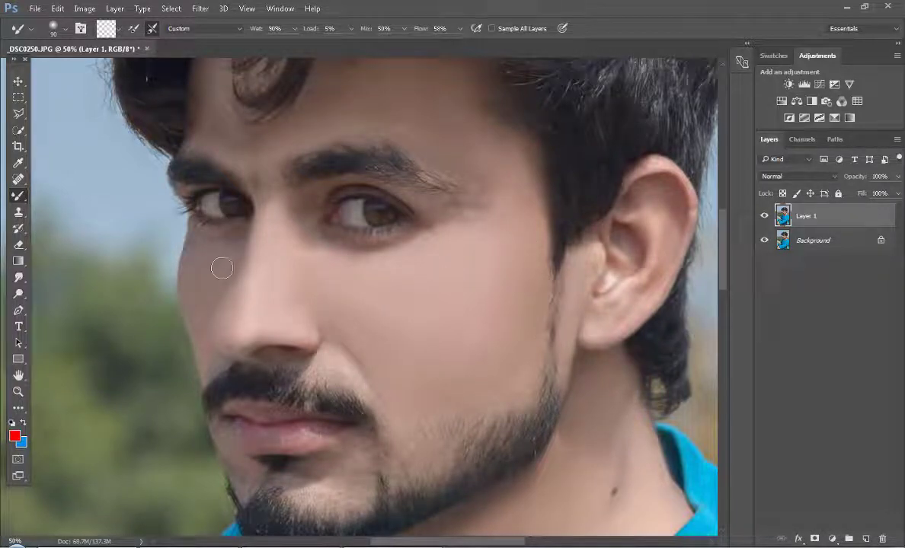
pyautogui.scroll(-2, 343, 297)
pyautogui.scroll(-2, 343, 297)
# - Show the retouched Layer 1 again and pick the Dodge tool at Midtones, 67% exposure
pyautogui.click(764, 218)
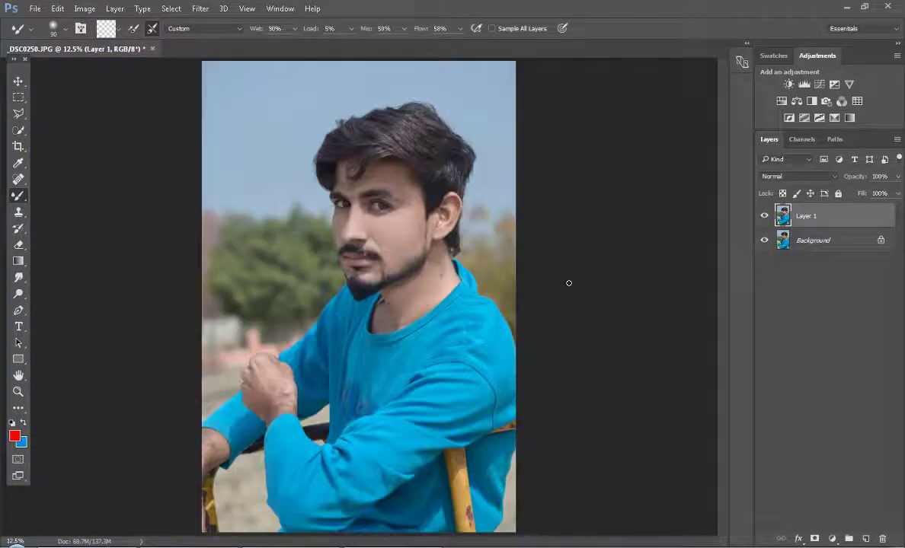
pyautogui.scroll(3, 568, 283)
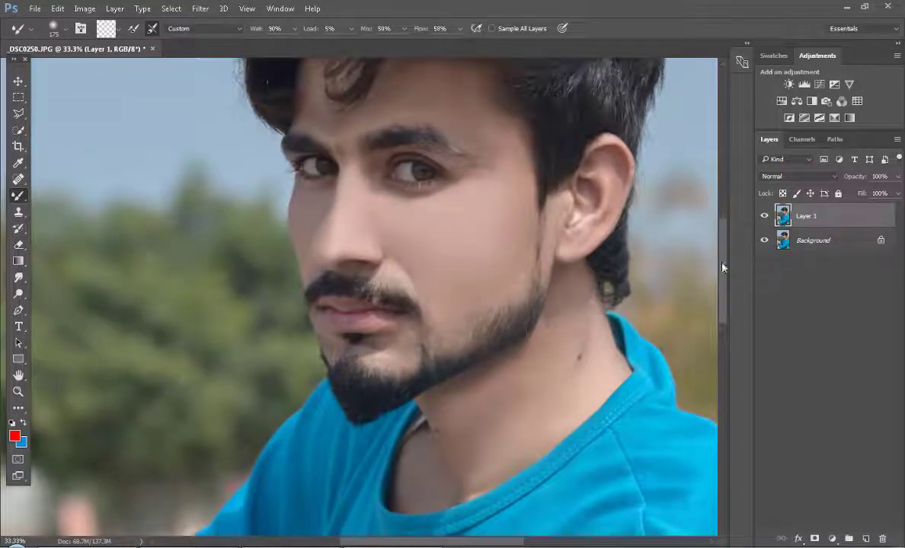
pyautogui.scroll(1, 298, 291)
pyautogui.scroll(1, 319, 323)
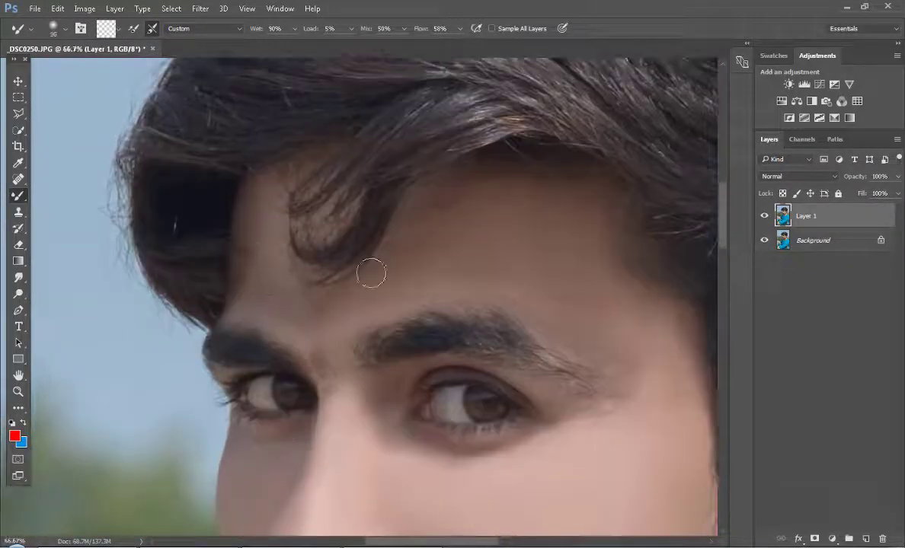
pyautogui.click(18, 293)
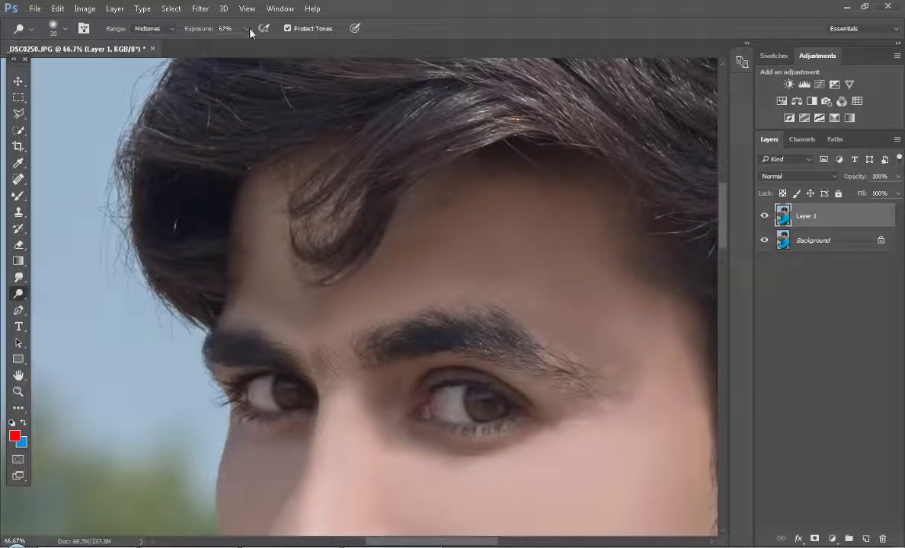
# - Burn the right eyebrow darker and smooth stray hair strands at the forehead hairline
pyautogui.moveTo(376, 337); pyautogui.dragTo(466, 335)
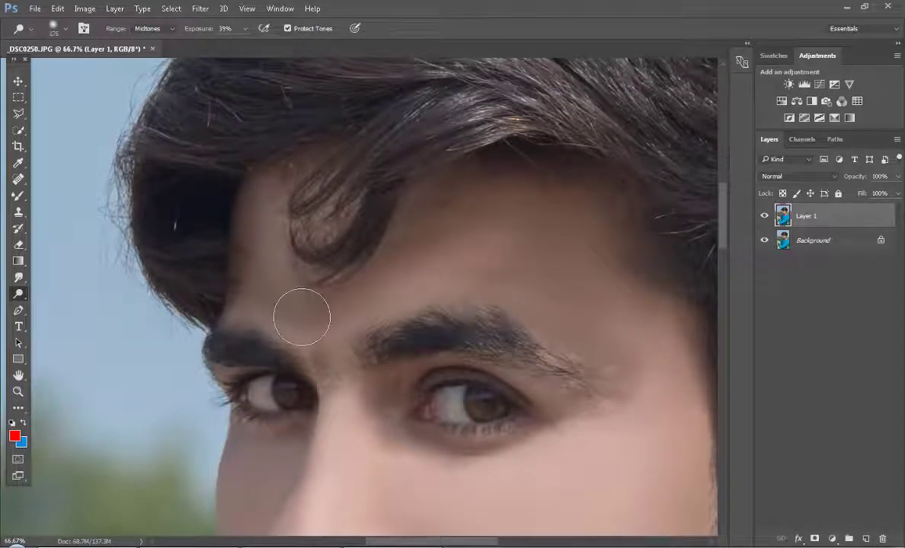
pyautogui.press('b')
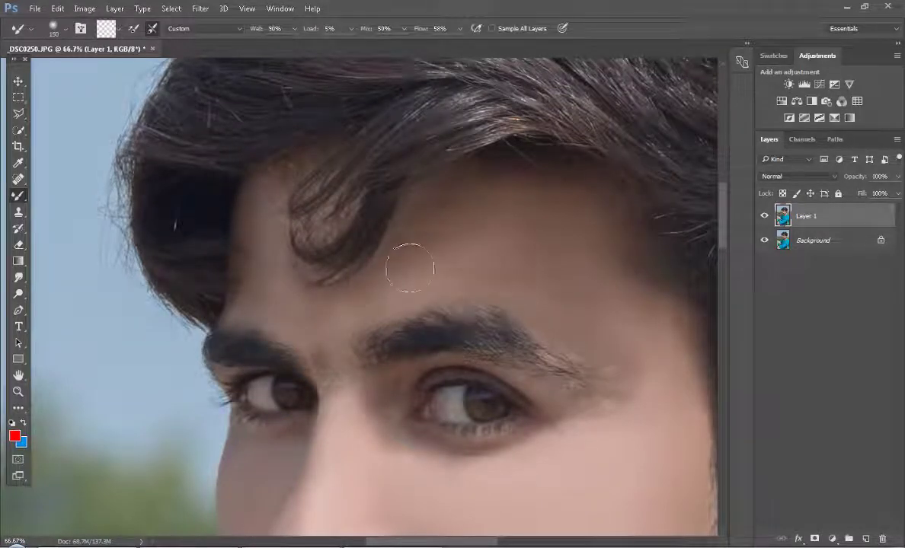
pyautogui.press('[')
pyautogui.press('[')
pyautogui.press('[')
pyautogui.press(']')
pyautogui.press(']')
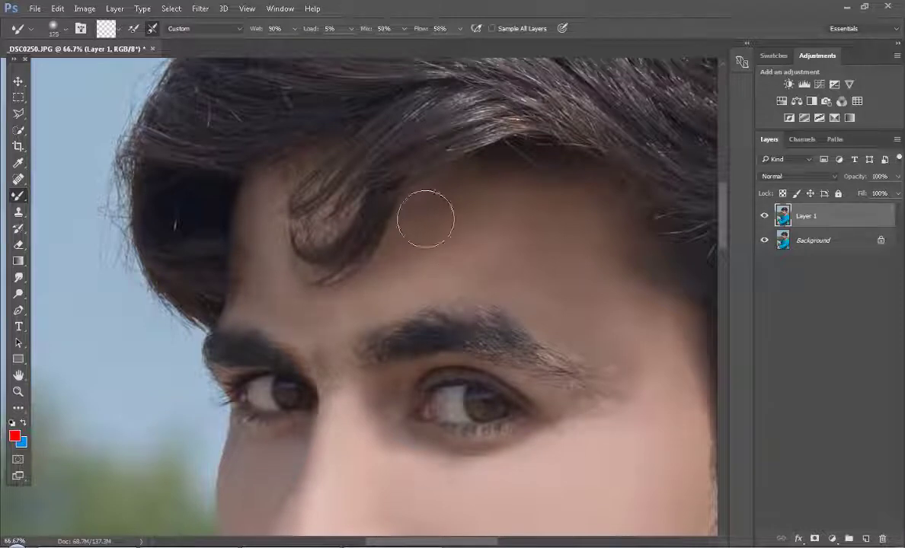
pyautogui.press(']')
pyautogui.press(']')
pyautogui.press('[')
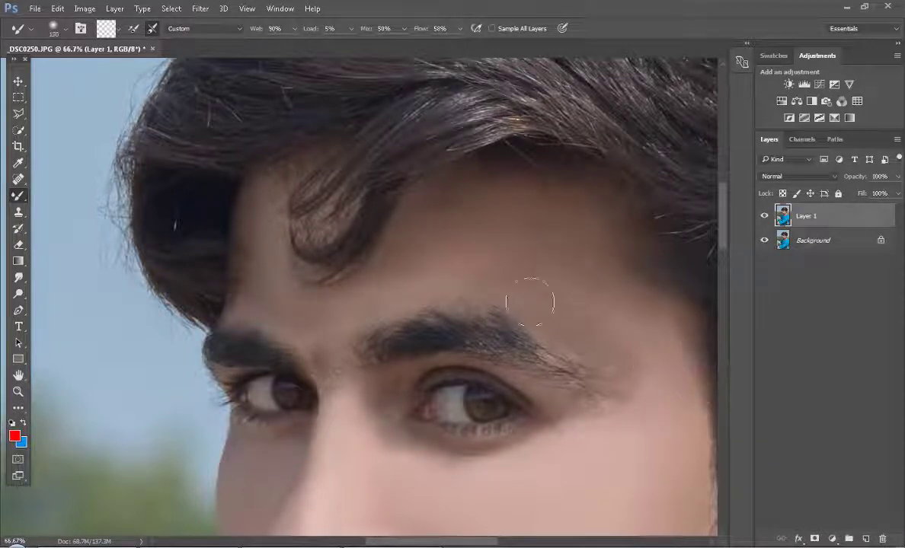
pyautogui.press(']')
pyautogui.press(']')
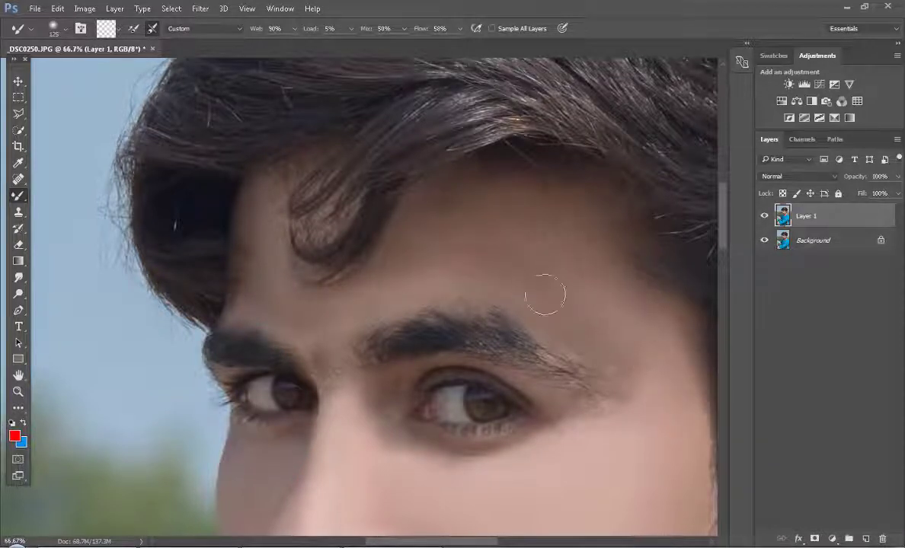
pyautogui.press(']')
pyautogui.moveTo(270, 204); pyautogui.dragTo(283, 165)
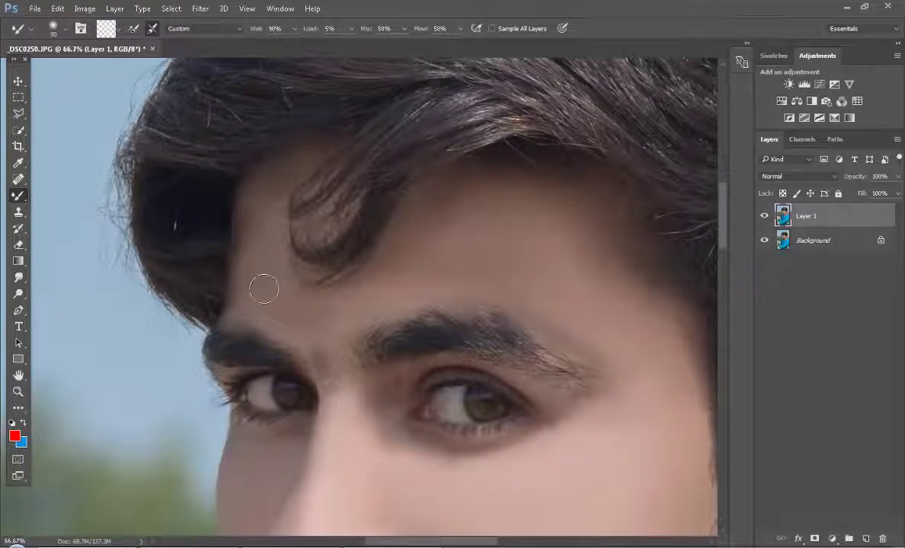
# - Smooth away the dark mark on the neck with the Mixer Brush
pyautogui.hotkey('ctrl', '-')
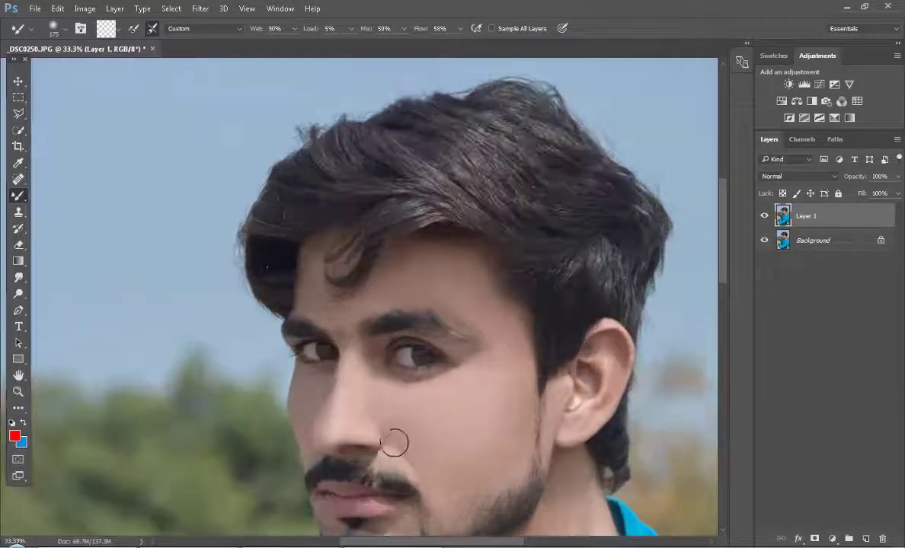
pyautogui.scroll(-3, 540, 438)
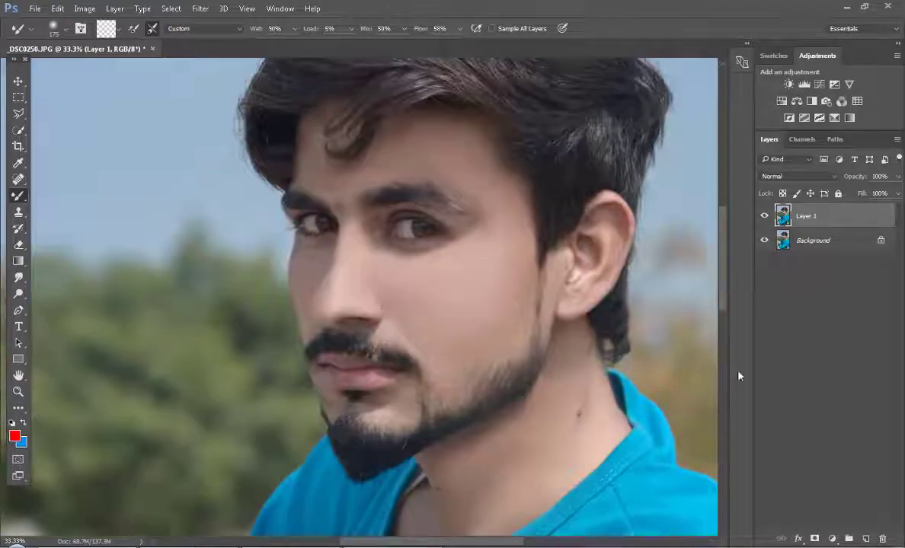
pyautogui.press('p')
pyautogui.click(18, 195)
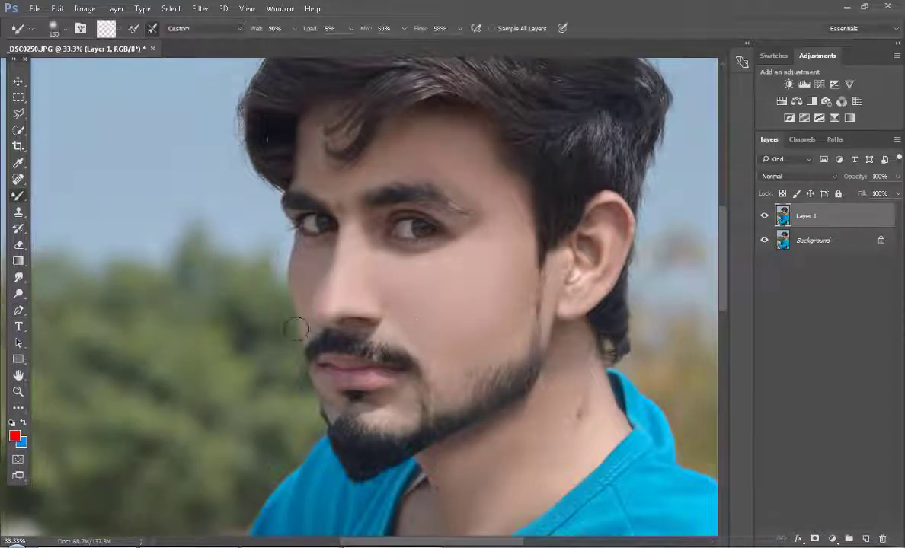
pyautogui.hotkey('ctrl', '-')
pyautogui.hotkey('ctrl', '-')
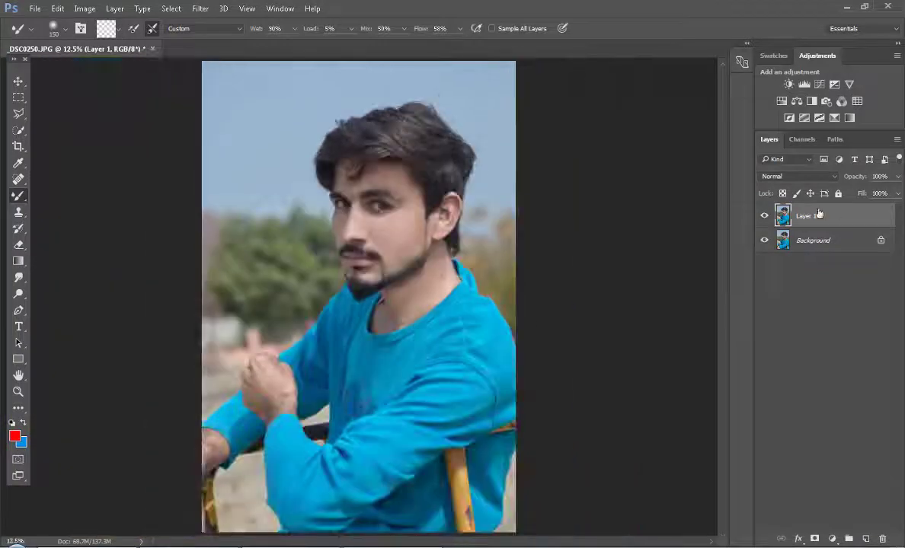
pyautogui.hotkey('ctrl', '+')
pyautogui.hotkey('ctrl', '+')
pyautogui.hotkey('ctrl', '+')
pyautogui.press(']')
pyautogui.press(']')
pyautogui.press(']')
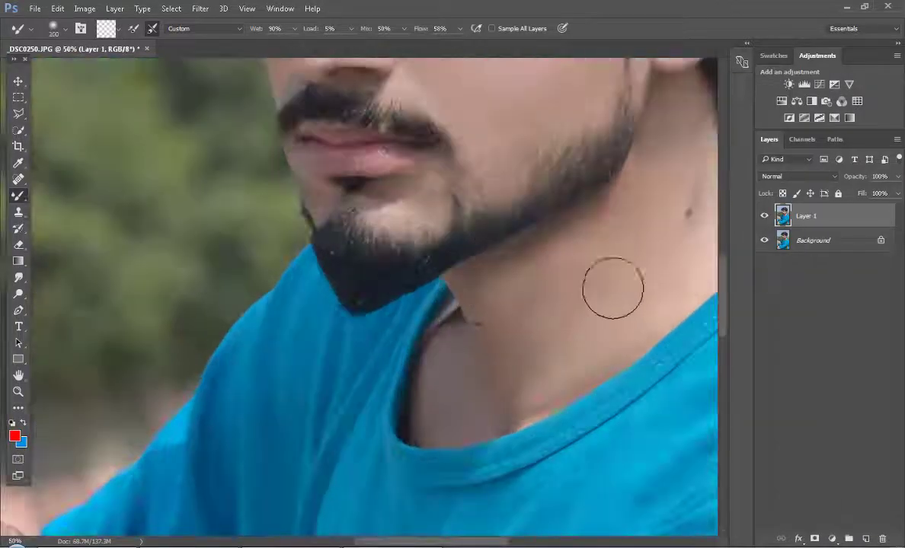
pyautogui.moveTo(527, 363); pyautogui.dragTo(515, 268)
pyautogui.press('[')
pyautogui.press('[')
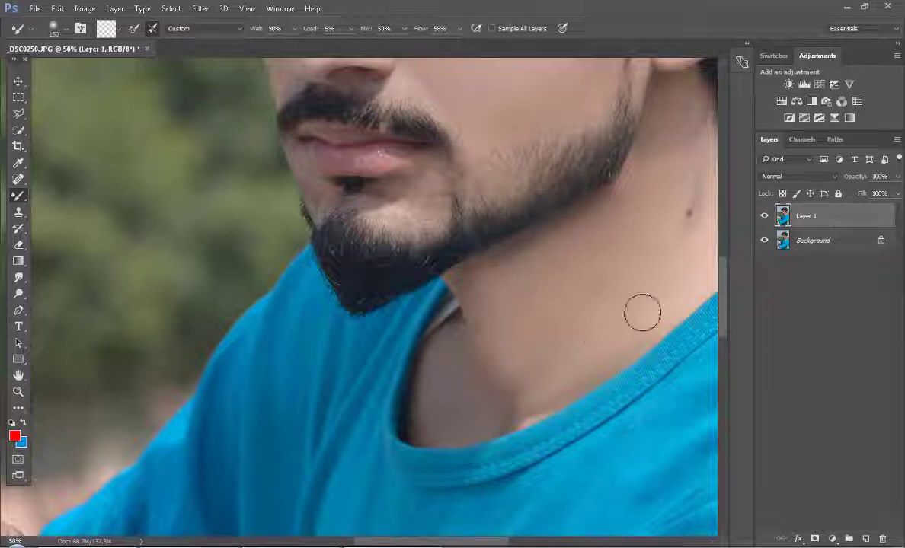
# - Merge the retouching layer into the Background layer
pyautogui.hscroll(3, 561, 246)
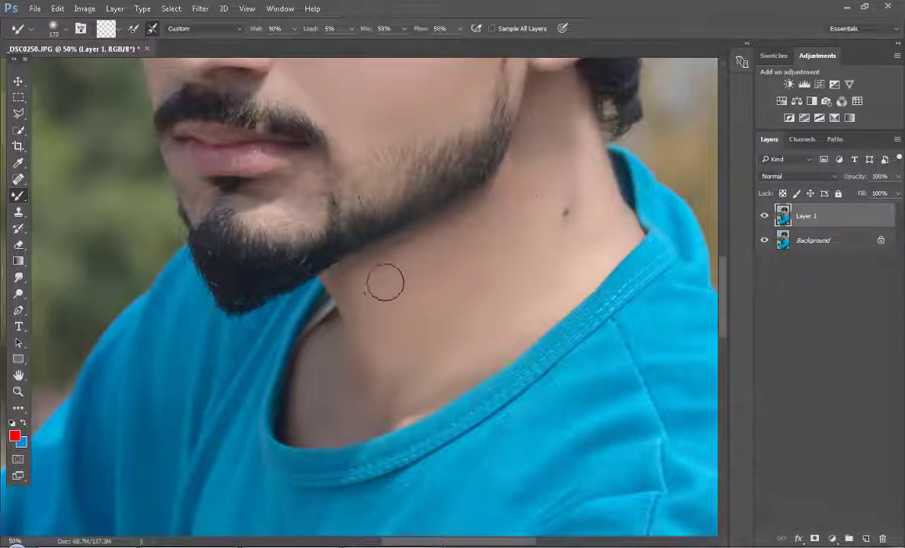
pyautogui.hotkey('ctrl', '0')
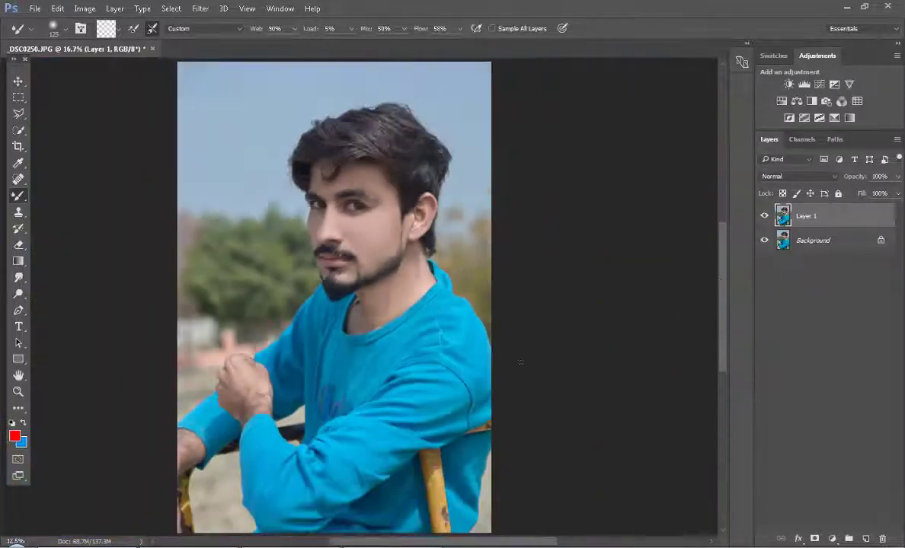
pyautogui.hotkey('ctrl', '+')
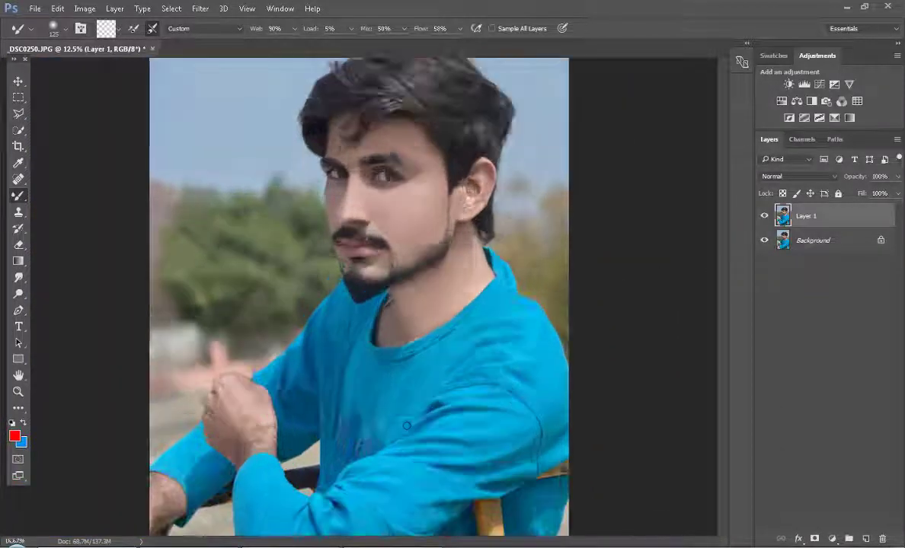
pyautogui.hotkey('ctrl', 'e')
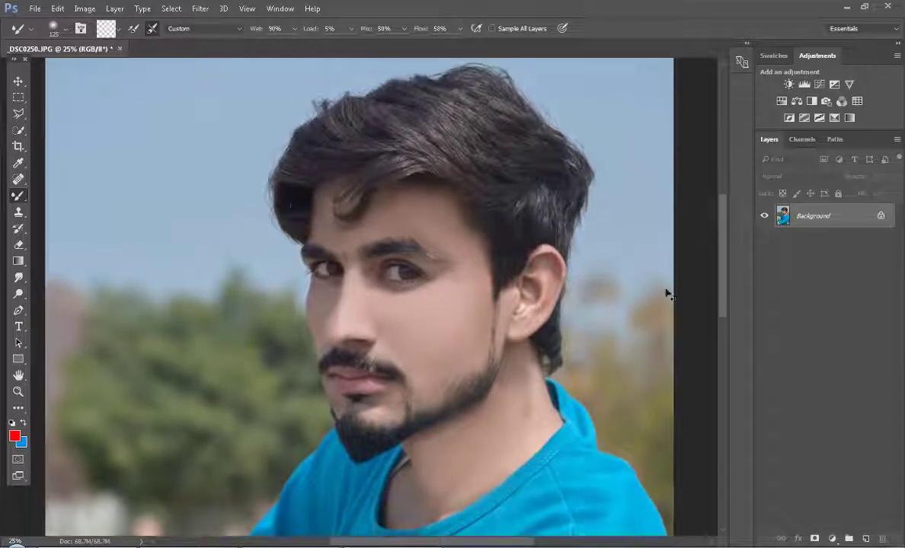
# - Duplicate the image, apply High Pass to Layer 1, and set its blend mode to Hard Light
pyautogui.hotkey('ctrl', 'j')
pyautogui.click(201, 8)
pyautogui.click(394, 267)
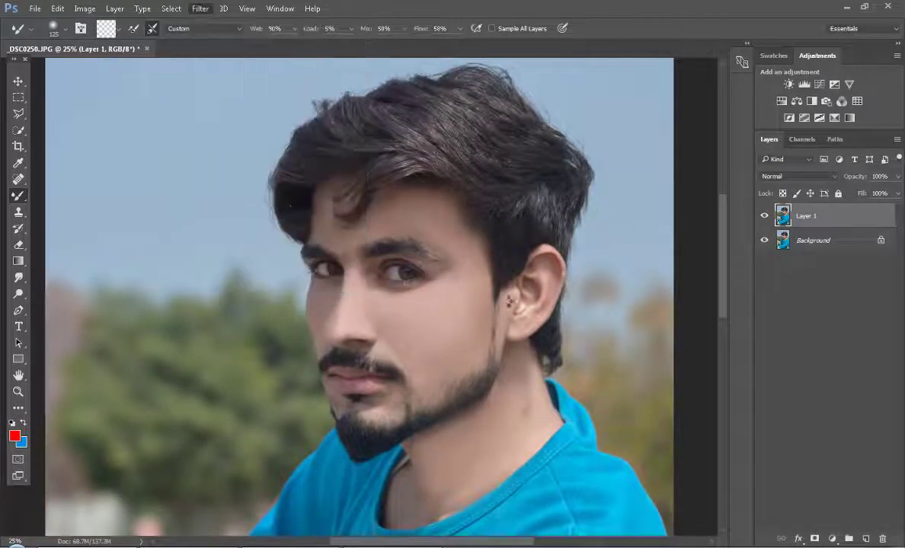
pyautogui.click(797, 177)
pyautogui.click(800, 176)
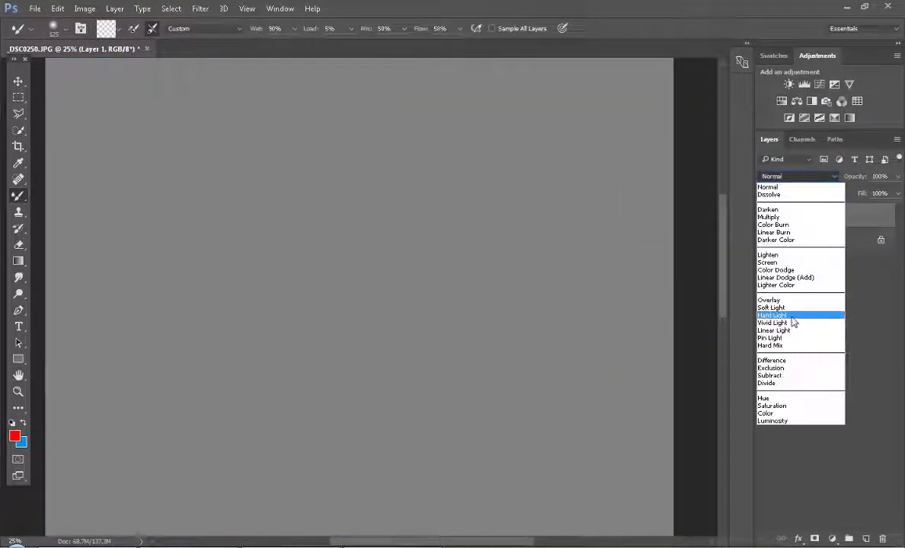
pyautogui.click(785, 315)
pyautogui.scroll(2, 720, 259)
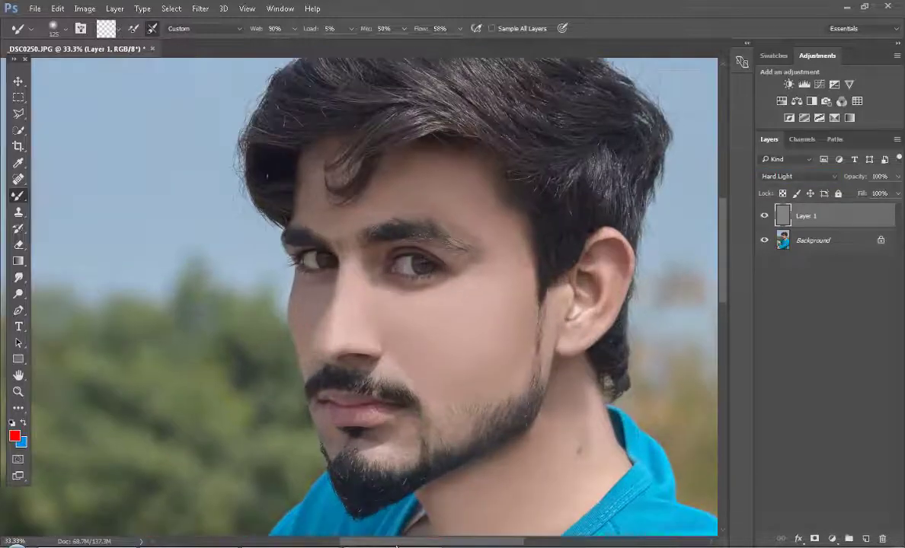
pyautogui.scroll(2, 720, 260)
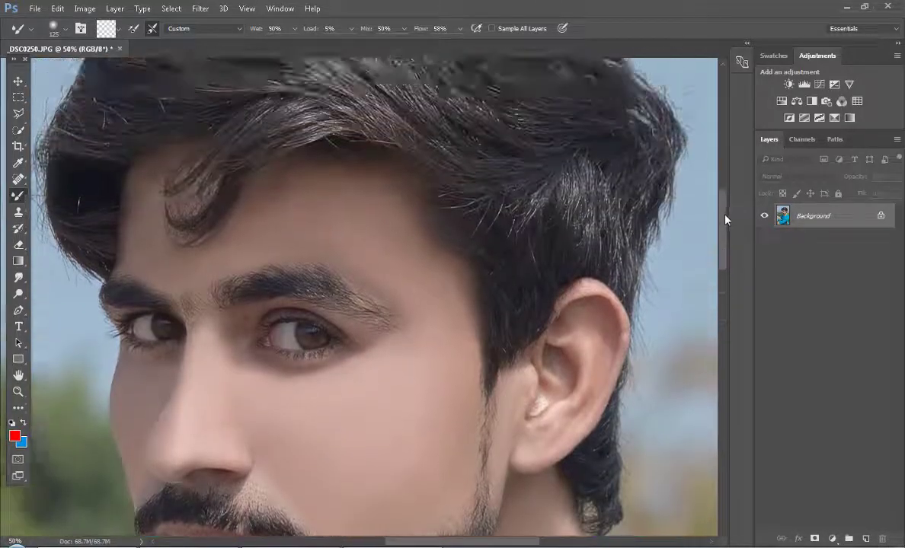
pyautogui.scroll(1, 301, 370)
# - Dodge the whites of both eyes brighter at Midtones, 15% exposure
pyautogui.scroll(1, 269, 404)
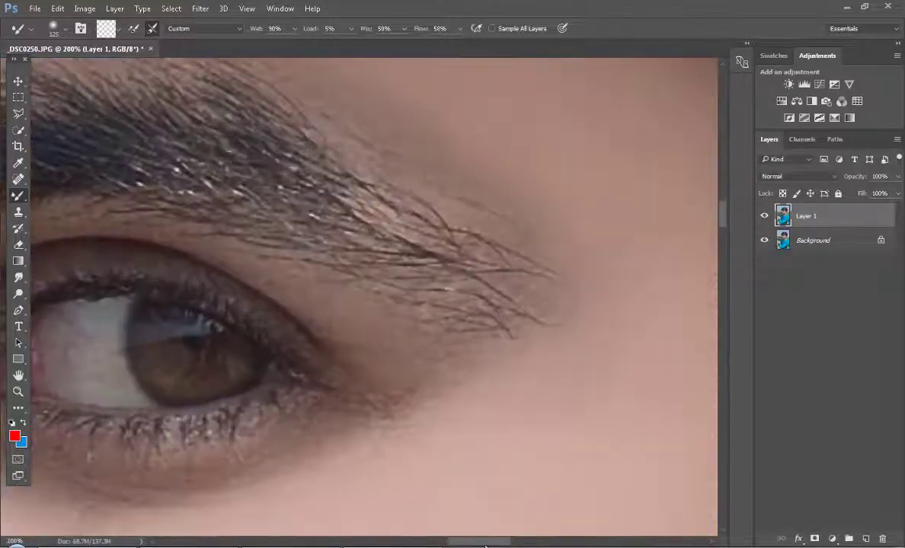
pyautogui.scroll(1, 269, 404)
pyautogui.scroll(-1, 725, 217)
pyautogui.rightClick(19, 294)
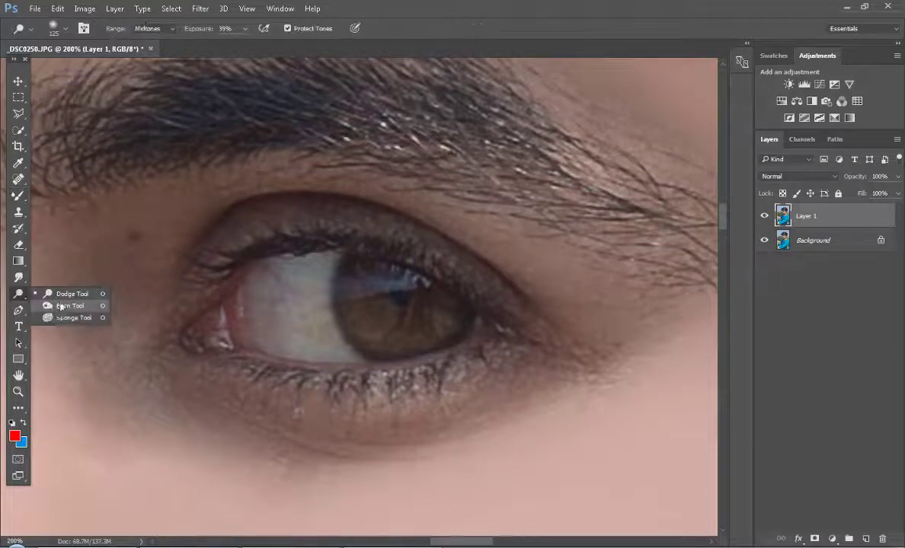
pyautogui.click(73, 292)
pyautogui.moveTo(232, 47); pyautogui.dragTo(216, 45)
pyautogui.press('[')
pyautogui.press('[')
pyautogui.press('[')
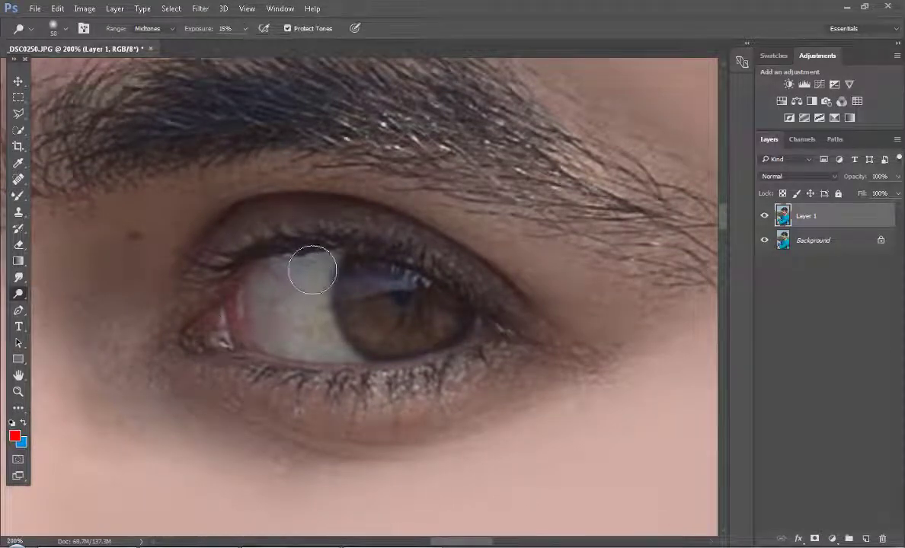
pyautogui.moveTo(309, 264); pyautogui.dragTo(302, 343)
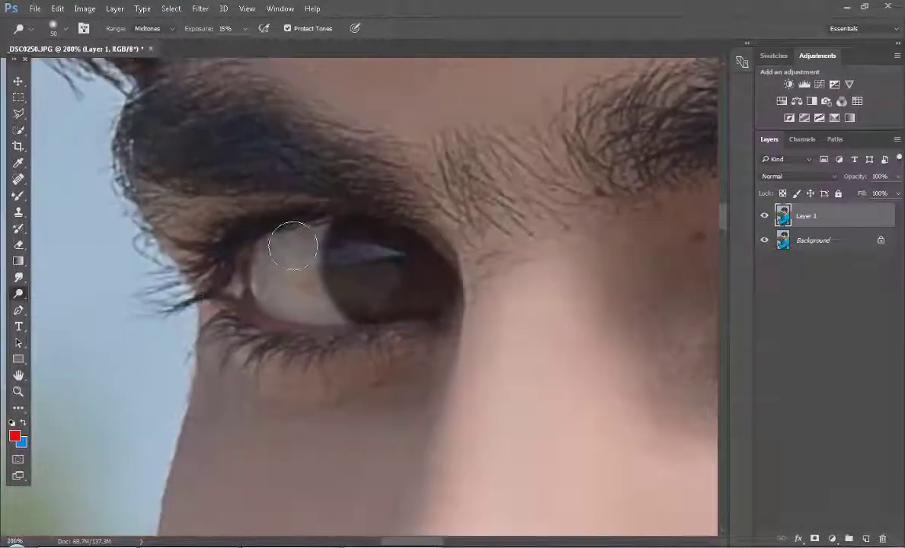
pyautogui.moveTo(293, 242); pyautogui.dragTo(308, 302)
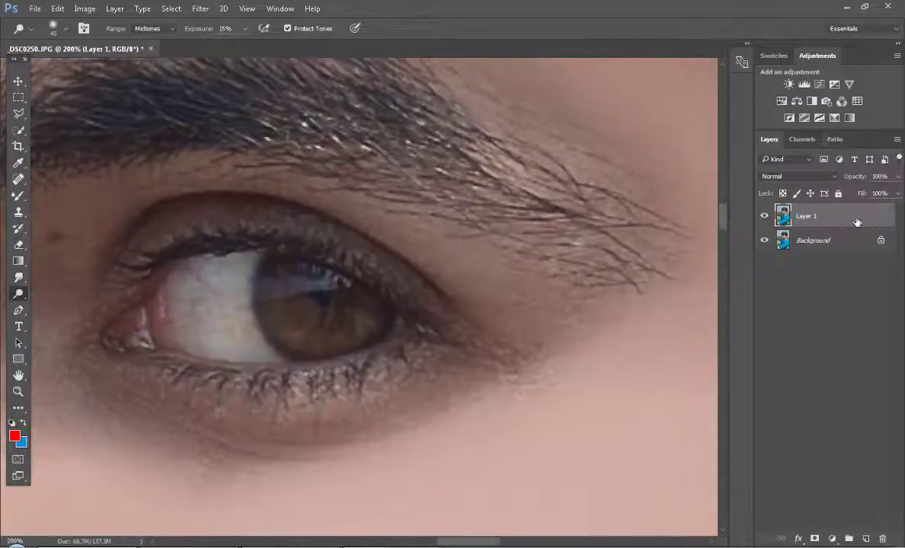
pyautogui.click(832, 538)
# - Add a brightening Curves layer, invert its mask, and paint the brightening onto the iris
pyautogui.click(812, 339)
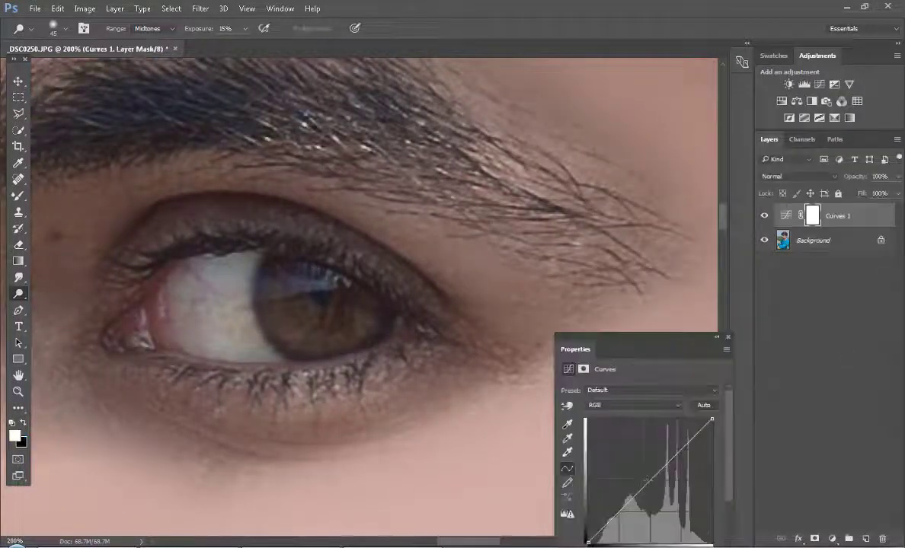
pyautogui.moveTo(639, 491); pyautogui.dragTo(637, 475)
pyautogui.hotkey('ctrl', 'i')
pyautogui.click(19, 195)
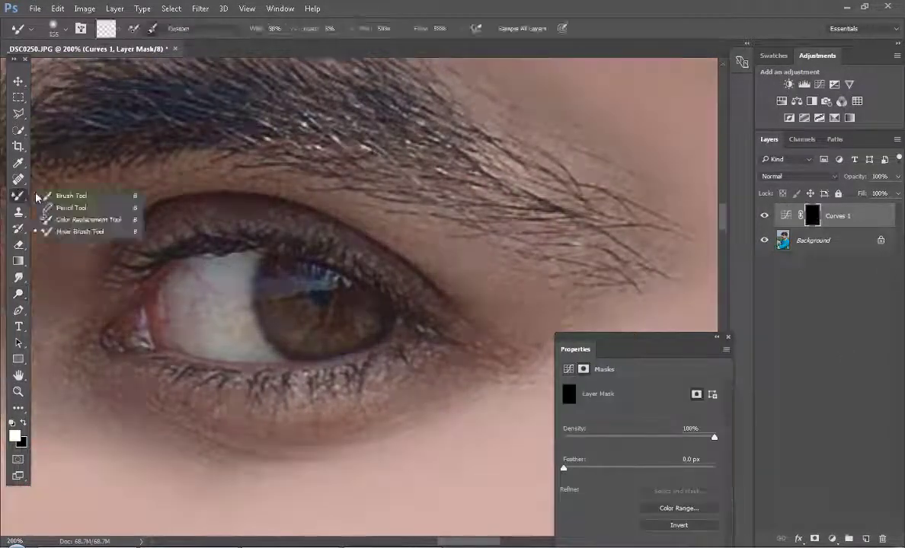
pyautogui.click(60, 183)
pyautogui.moveTo(296, 300)
pyautogui.mouseDown()
pyautogui.moveTo(286, 287)
pyautogui.moveTo(323, 299)
pyautogui.moveTo(313, 309)
pyautogui.mouseUp()
pyautogui.moveTo(472, 542); pyautogui.dragTo(423, 544)
pyautogui.moveTo(313, 251)
pyautogui.mouseDown()
pyautogui.moveTo(347, 258)
pyautogui.moveTo(323, 258)
pyautogui.moveTo(335, 251)
pyautogui.mouseUp()
pyautogui.moveTo(422, 542); pyautogui.dragTo(474, 542)
# - Add a colorized Hue/Saturation layer (Hue 178, Saturation 78) and paint the teal onto both irises
pyautogui.click(832, 538)
pyautogui.click(761, 374)
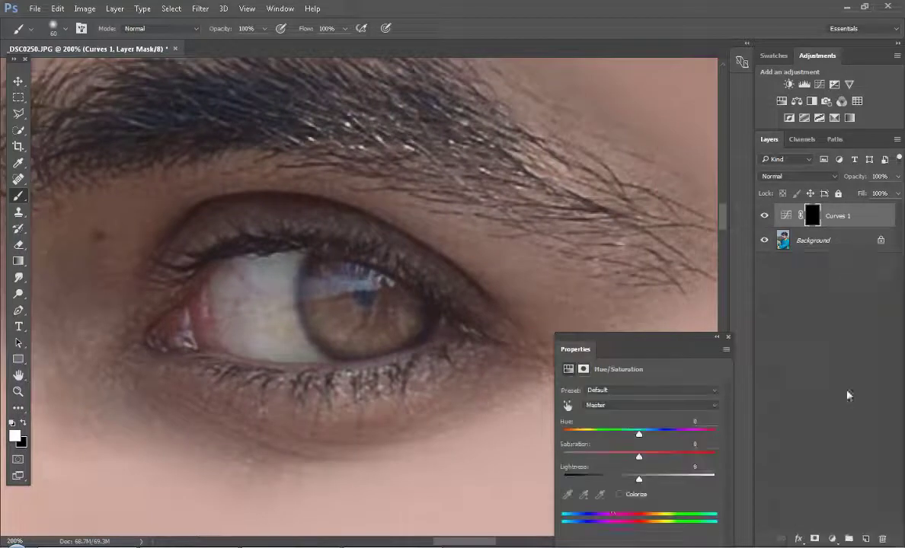
pyautogui.click(619, 494)
pyautogui.moveTo(567, 431)
pyautogui.mouseDown()
pyautogui.moveTo(637, 434)
pyautogui.moveTo(666, 457)
pyautogui.mouseUp()
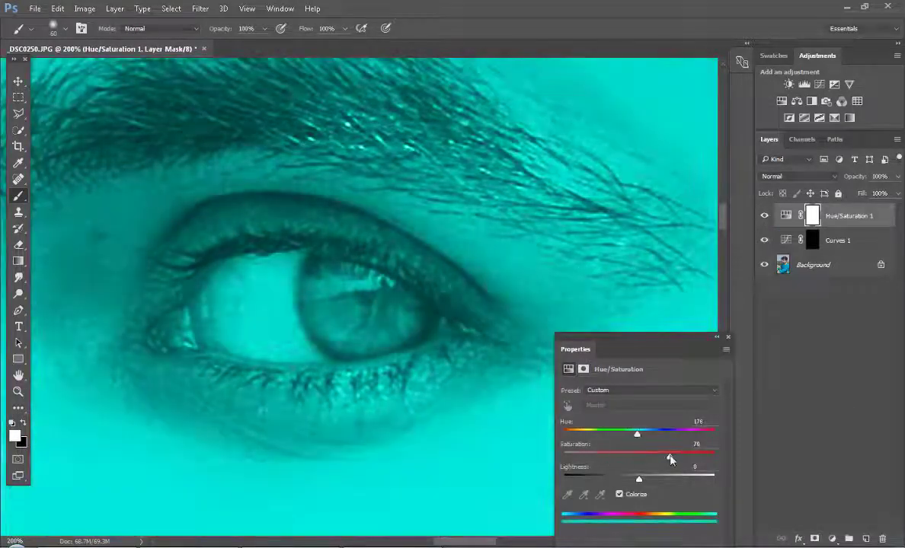
pyautogui.click(583, 369)
pyautogui.click(679, 526)
pyautogui.moveTo(359, 302)
pyautogui.mouseDown()
pyautogui.moveTo(327, 297)
pyautogui.moveTo(393, 313)
pyautogui.moveTo(366, 305)
pyautogui.mouseUp()
pyautogui.hscroll(-5, 397, 412)
pyautogui.press('[')
pyautogui.moveTo(293, 251)
pyautogui.mouseDown()
pyautogui.moveTo(333, 258)
pyautogui.moveTo(273, 263)
pyautogui.mouseUp()
pyautogui.hscroll(5, 358, 297)
# - Add a second colorized Hue/Saturation layer at Hue 65, invert its mask, and paint the iris centres yellow
pyautogui.click(831, 538)
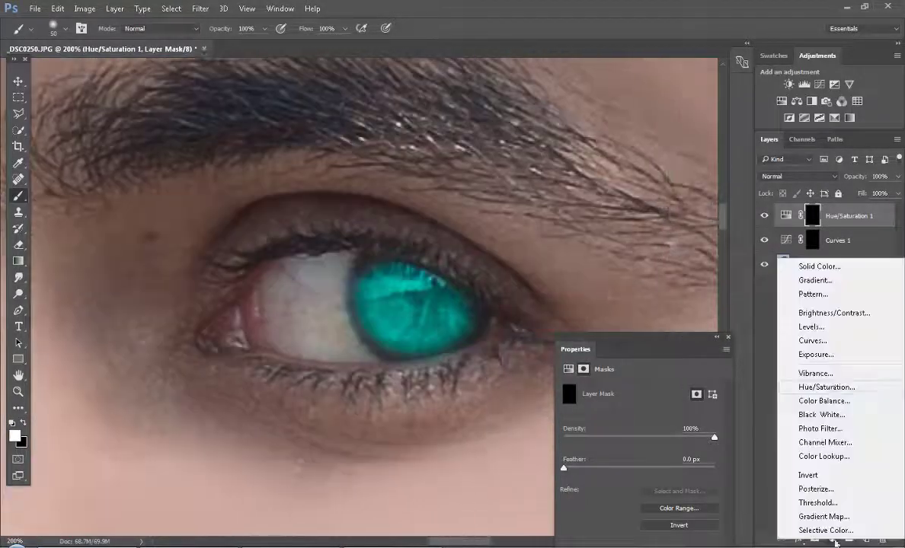
pyautogui.click(762, 385)
pyautogui.click(620, 495)
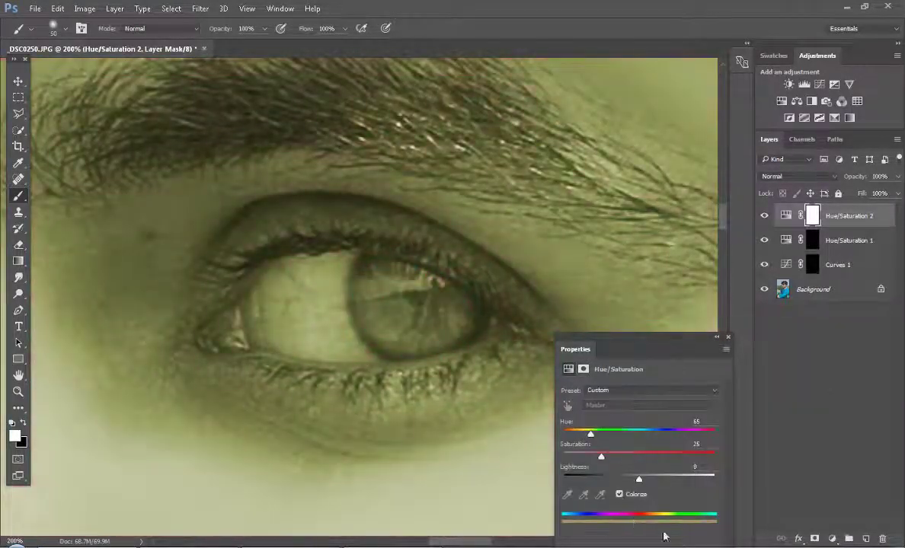
pyautogui.moveTo(605, 456); pyautogui.dragTo(651, 456)
pyautogui.click(811, 216)
pyautogui.hotkey('ctrl', 'i')
pyautogui.moveTo(430, 291)
pyautogui.mouseDown()
pyautogui.moveTo(414, 299)
pyautogui.moveTo(283, 267)
pyautogui.mouseUp()
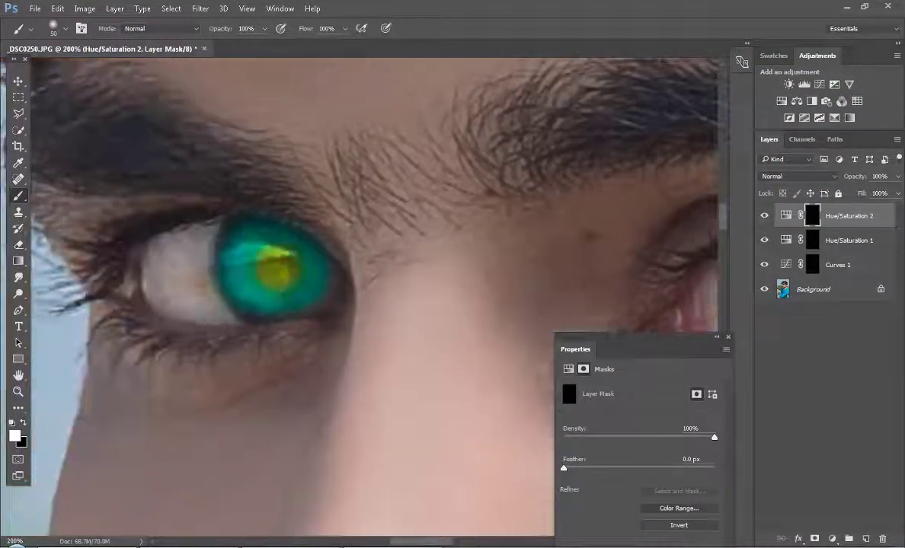
pyautogui.scroll(-6, 283, 266)
pyautogui.scroll(3, 284, 267)
pyautogui.hscroll(3, 270, 233)
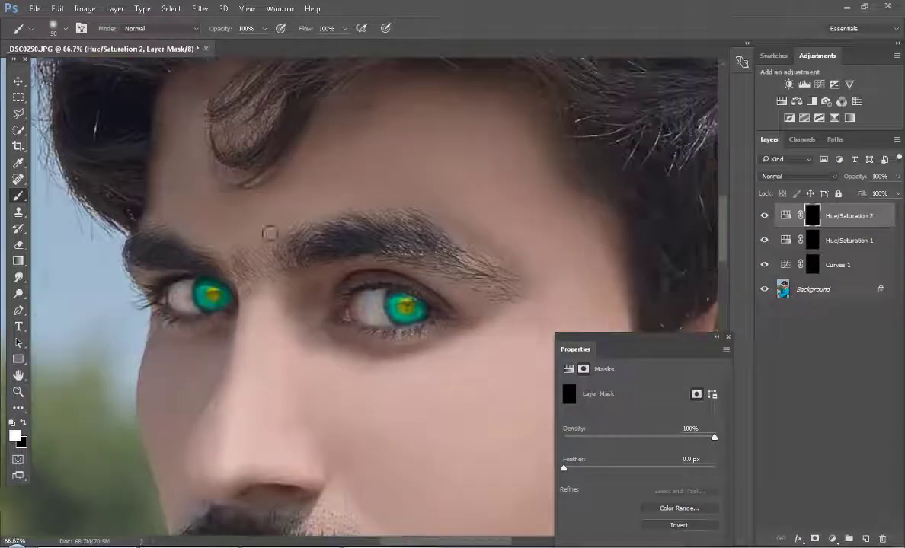
# - Shift Hue/Saturation 1 from teal to blue at Hue 216, undoing an accidental flatten
pyautogui.click(785, 241)
pyautogui.moveTo(638, 431); pyautogui.dragTo(660, 435)
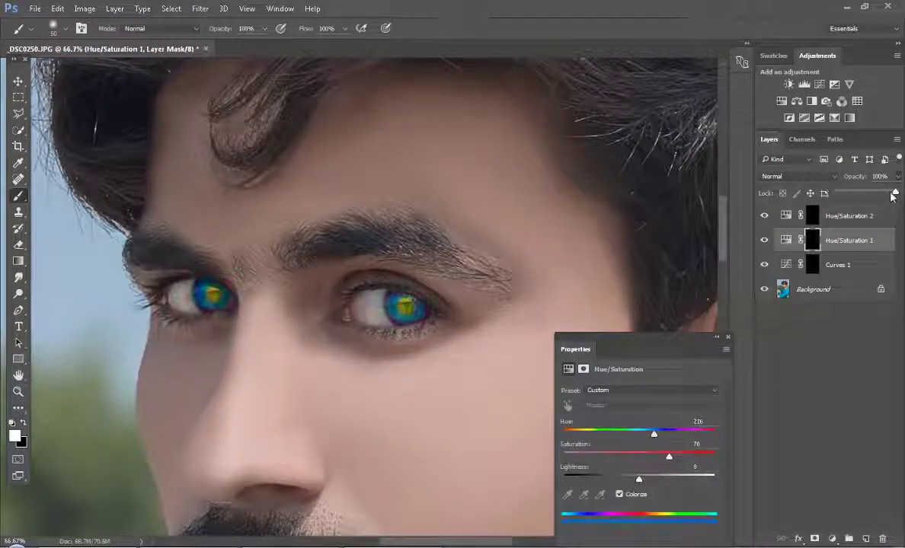
pyautogui.rightClick(856, 236)
pyautogui.rightClick(769, 289)
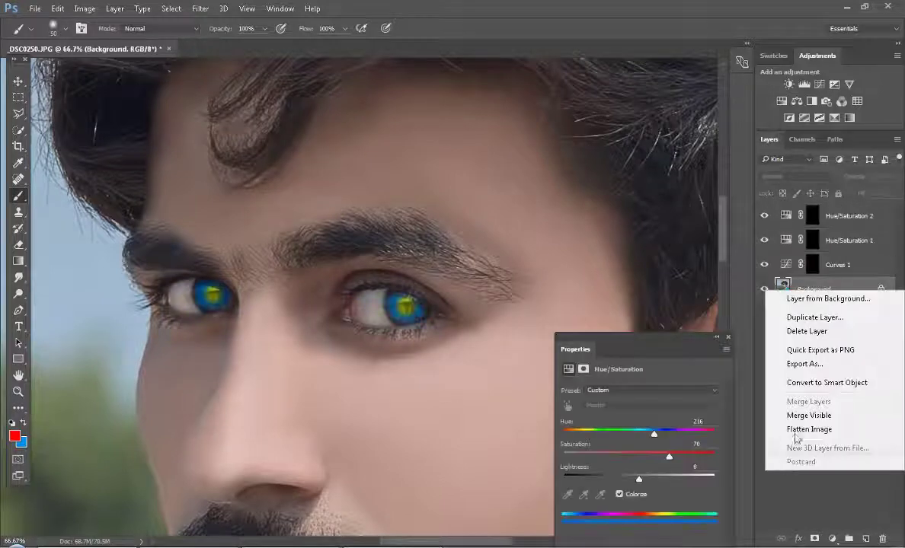
pyautogui.click(808, 429)
pyautogui.hotkey('ctrl', 'z')
pyautogui.hotkey('ctrl', 'alt', 'a')
# - Set the three eye adjustment layers to 57% opacity
pyautogui.moveTo(898, 176); pyautogui.dragTo(862, 197)
pyautogui.hotkey('ctrl', '0')
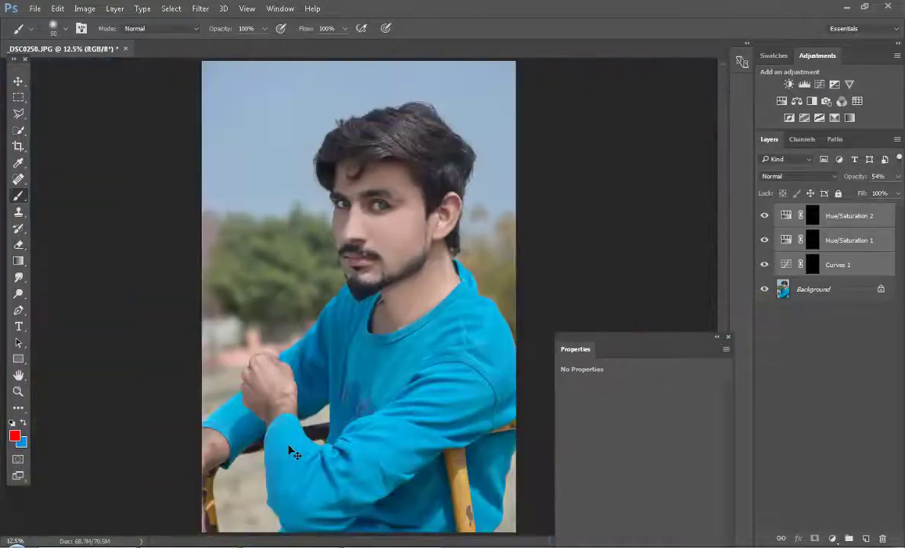
pyautogui.hotkey('ctrl', '+')
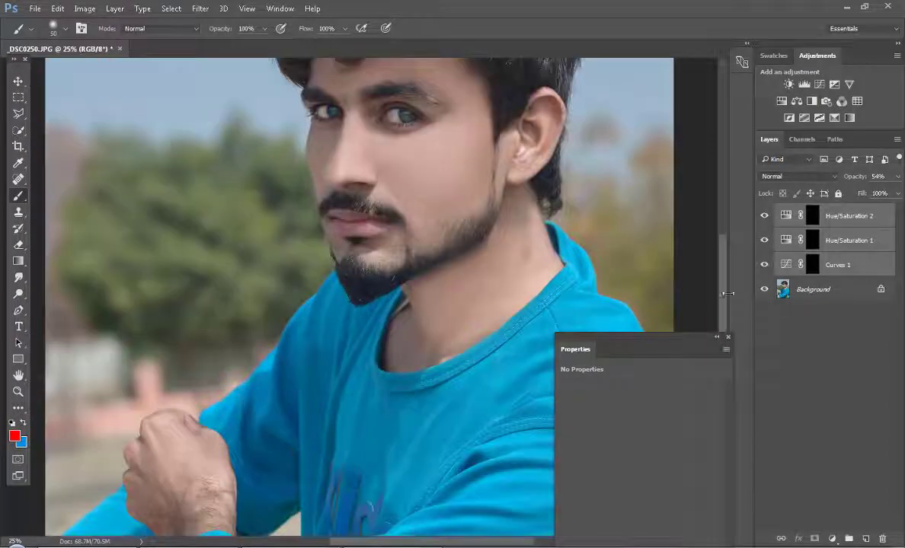
pyautogui.scroll(5, 722, 261)
pyautogui.scroll(2, 722, 261)
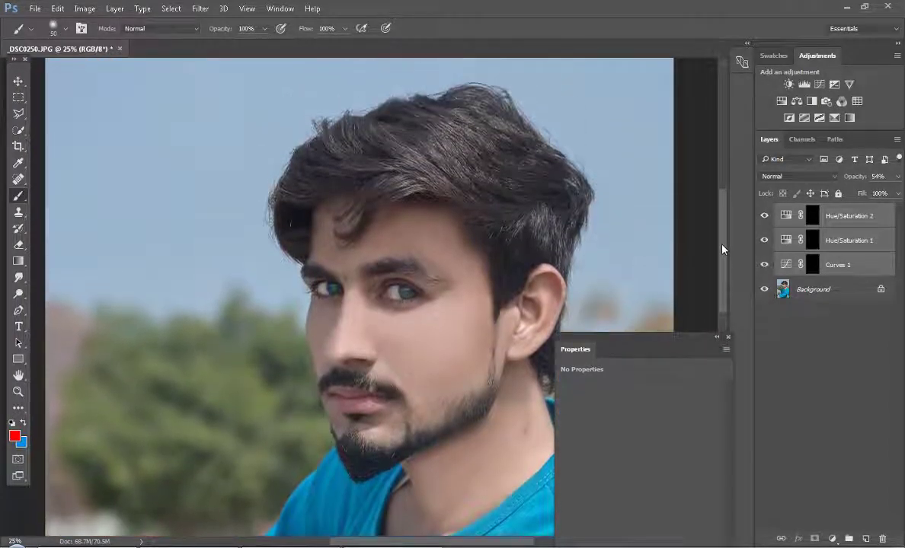
pyautogui.hotkey('ctrl', '+')
pyautogui.moveTo(869, 194); pyautogui.dragTo(872, 195)
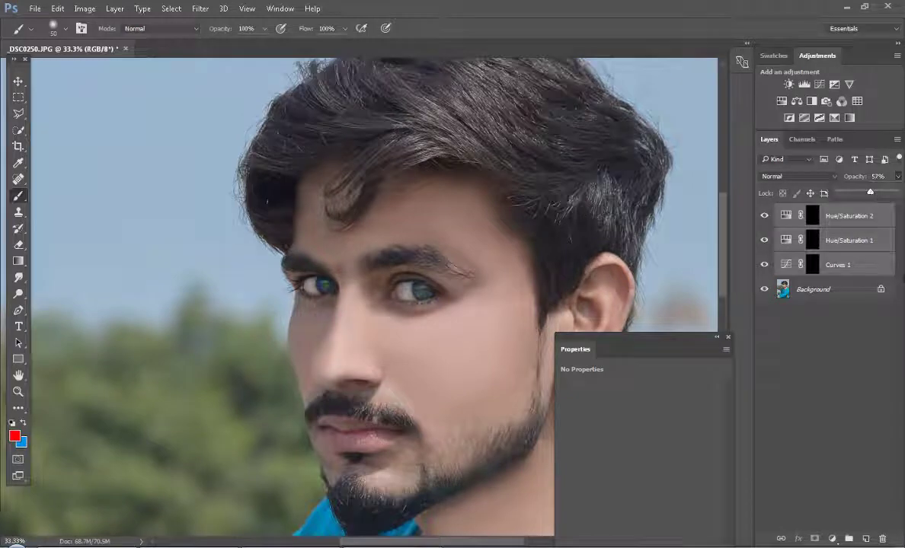
pyautogui.hotkey('ctrl', '0')
pyautogui.hotkey('ctrl', '+')
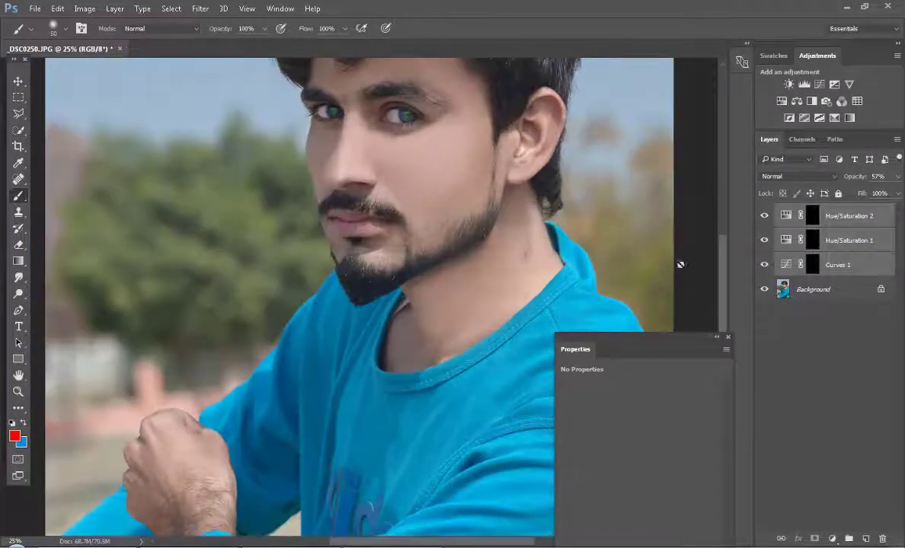
pyautogui.scroll(4, 731, 221)
# - Flatten the image and duplicate it into a new Layer 1
pyautogui.rightClick(778, 290)
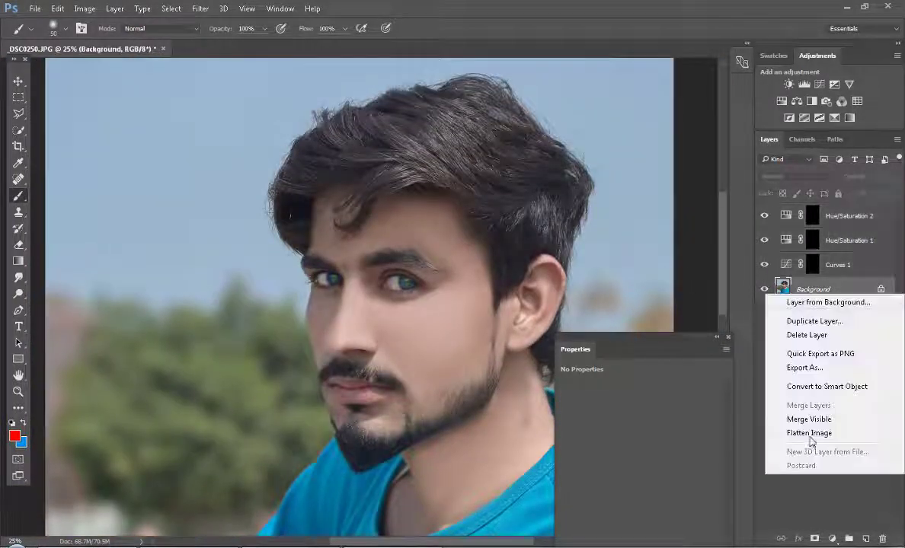
pyautogui.click(813, 406)
pyautogui.hotkey('ctrl', 'j')
# - In Camera Raw HSL, shift the Blues hue to +57 and raise Blues saturation to +26
pyautogui.hotkey('shift', 'ctrl', 'a')
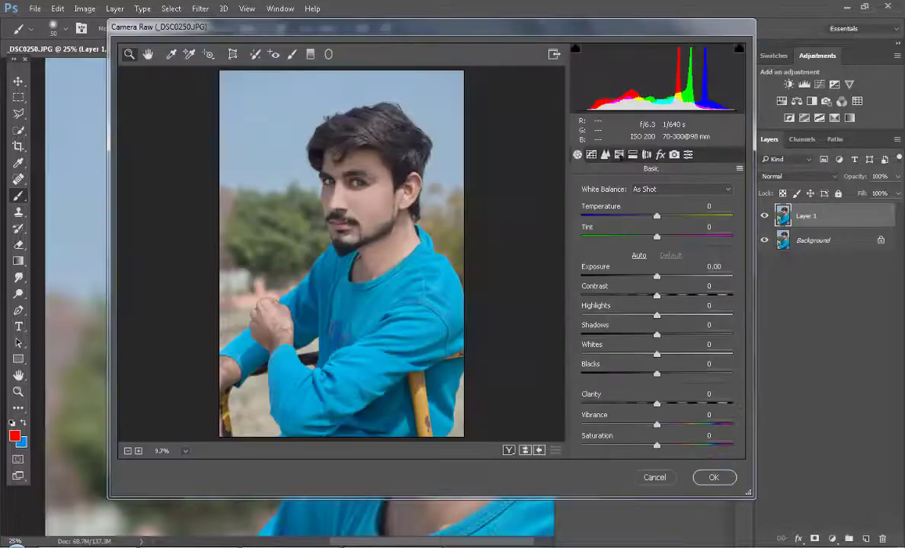
pyautogui.click(619, 155)
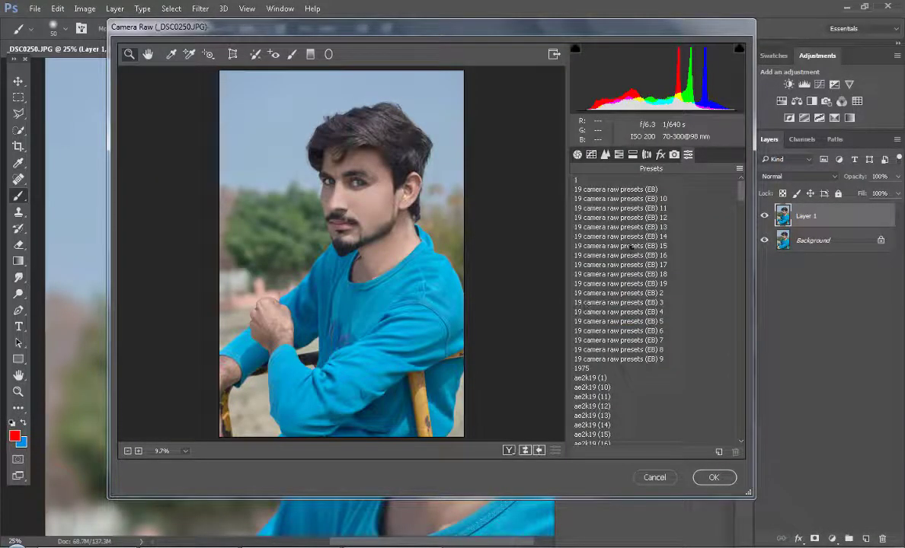
pyautogui.click(577, 155)
pyautogui.click(618, 154)
pyautogui.moveTo(656, 356)
pyautogui.mouseDown()
pyautogui.moveTo(711, 355)
pyautogui.moveTo(676, 356)
pyautogui.mouseUp()
pyautogui.click(622, 207)
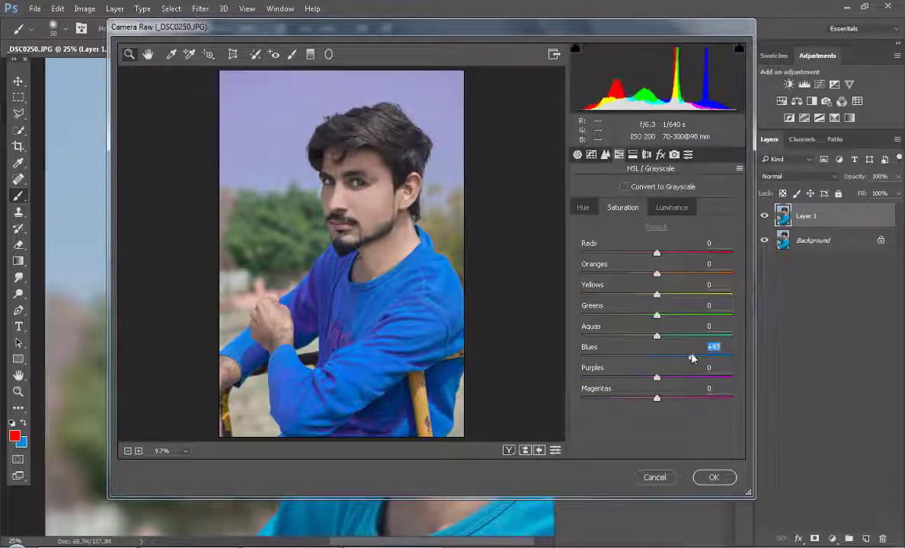
# - Set the Yellows hue to +16 while checking the eyes, then apply the Camera Raw filter
pyautogui.click(472, 199)
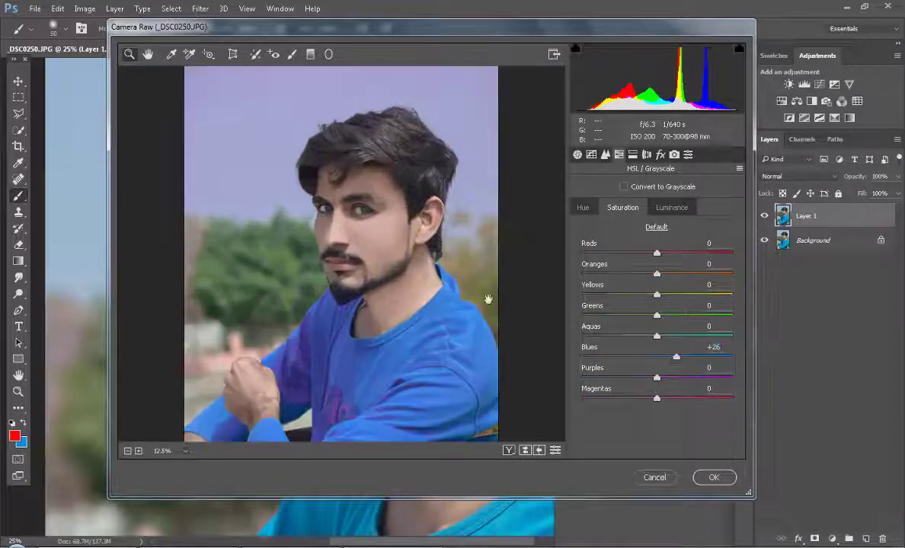
pyautogui.click(364, 197)
pyautogui.click(671, 208)
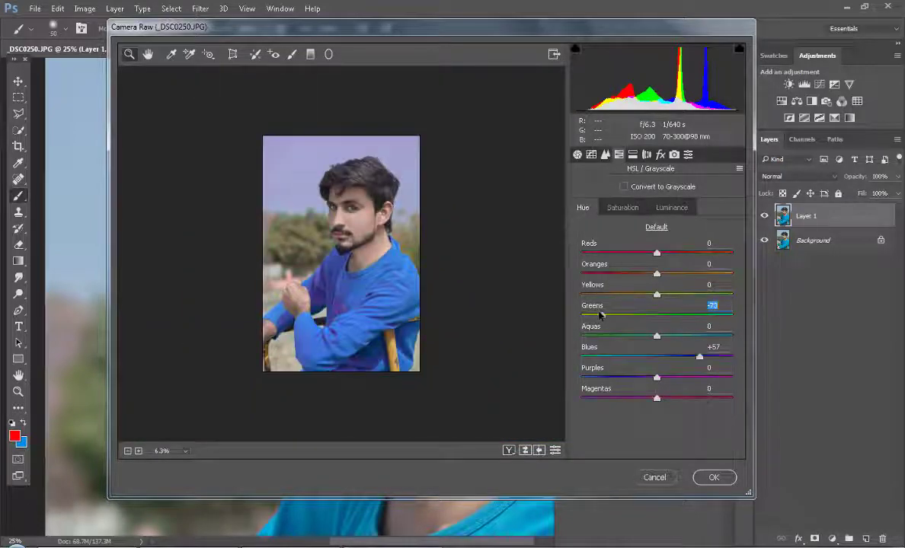
pyautogui.hotkey('ctrl', '+')
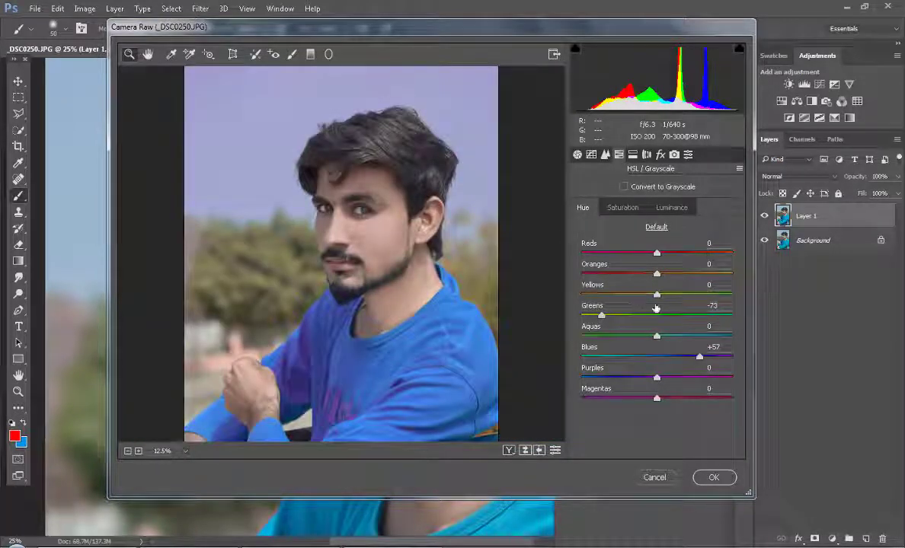
pyautogui.moveTo(656, 294); pyautogui.dragTo(700, 295)
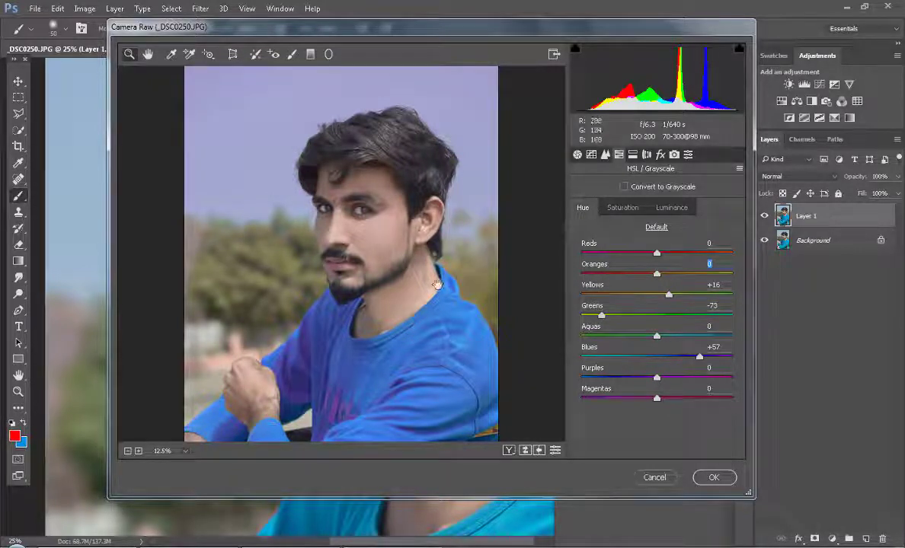
pyautogui.moveTo(437, 285); pyautogui.dragTo(437, 243)
pyautogui.click(713, 478)
# - Quick-select the sky around the hair and shoulder with a 300-size brush
pyautogui.hotkey('ctrl', '-')
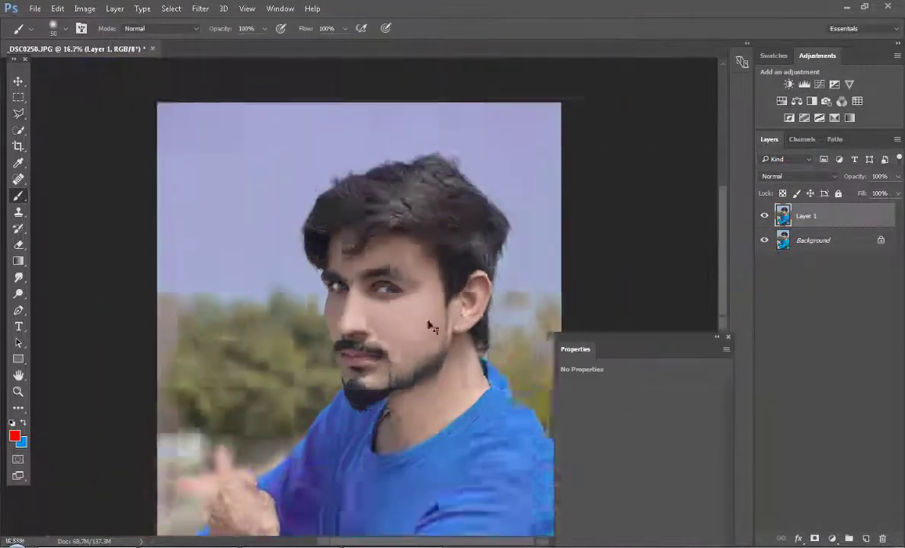
pyautogui.press('w')
pyautogui.press(']')
pyautogui.press(']')
pyautogui.press(']')
pyautogui.moveTo(457, 115); pyautogui.dragTo(503, 228)
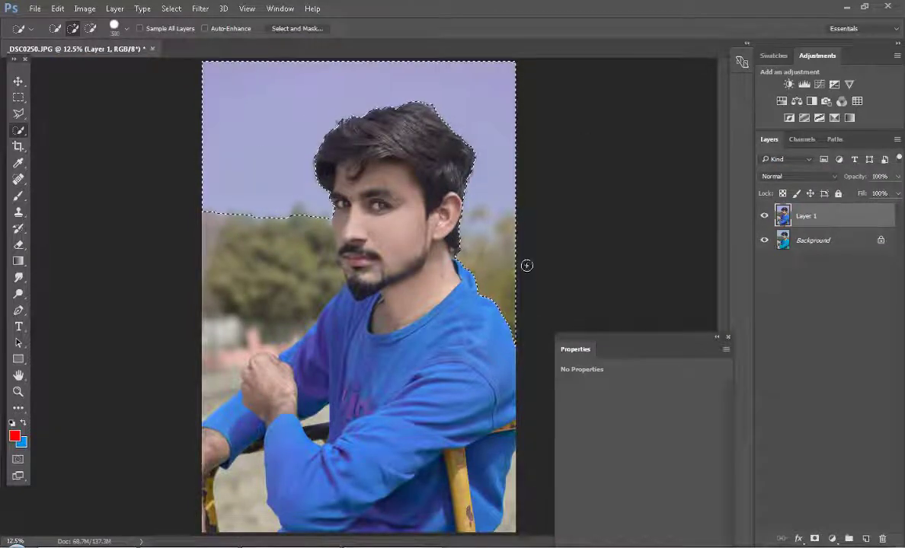
pyautogui.keyDown('alt'); pyautogui.click(501, 245); pyautogui.keyUp('alt')
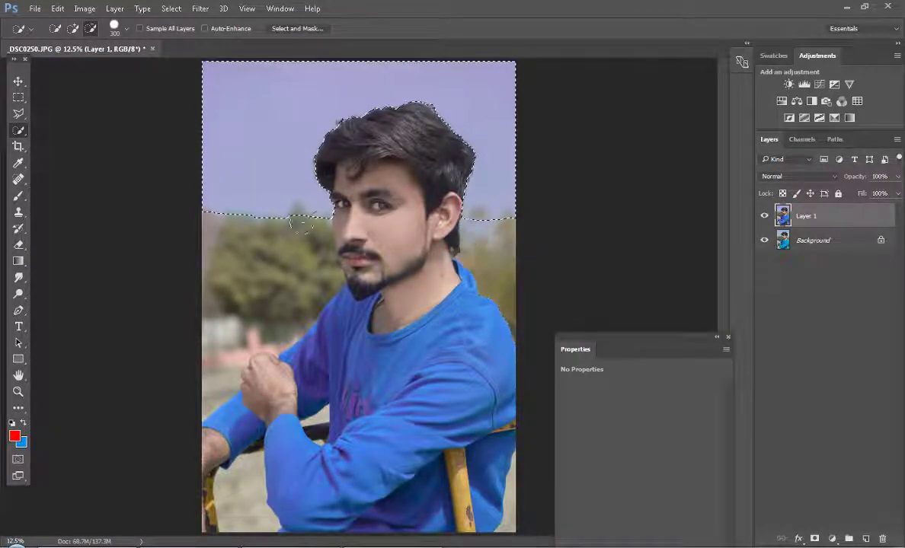
pyautogui.hotkey('ctrl', '+')
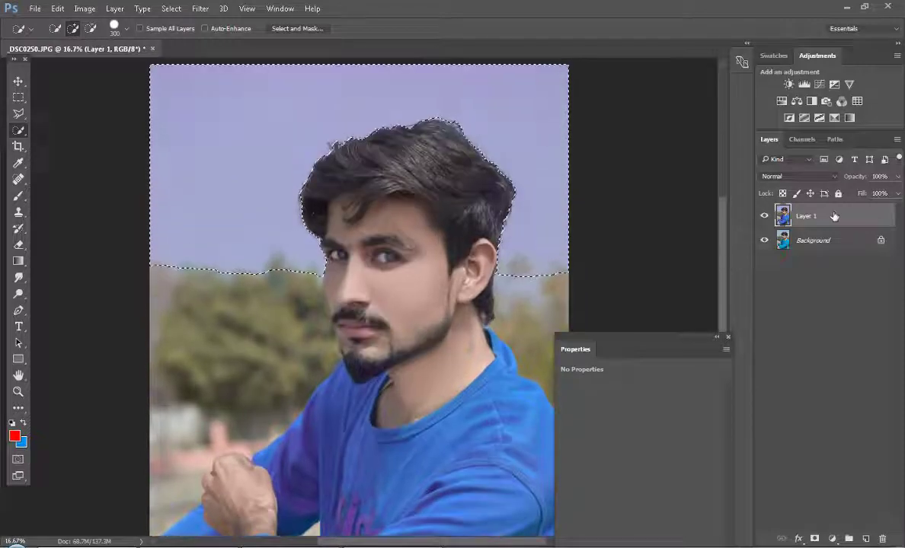
# - Undo the accidental sky layer copy and make the Background layer active, keeping the sky selection
pyautogui.hotkey('ctrl', 'j')
pyautogui.hotkey('shift', 'ctrl', 'a')
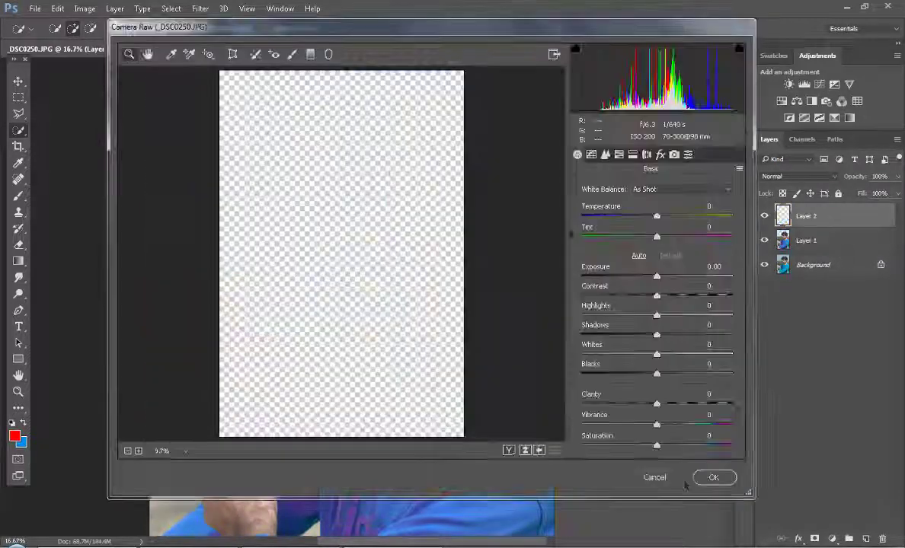
pyautogui.press('Escape')
pyautogui.rightClick(845, 242)
pyautogui.press('Escape')
pyautogui.hotkey('ctrl', 'z')
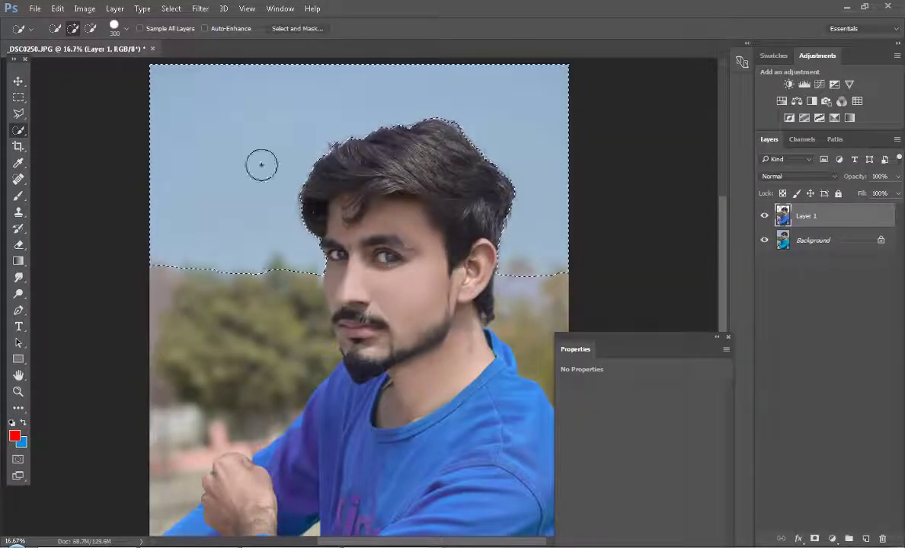
pyautogui.click(809, 242)
# - Raise the sky's Blues saturation to +100 with the Camera Raw filter on Background
pyautogui.hotkey('shift', 'ctrl', 'a')
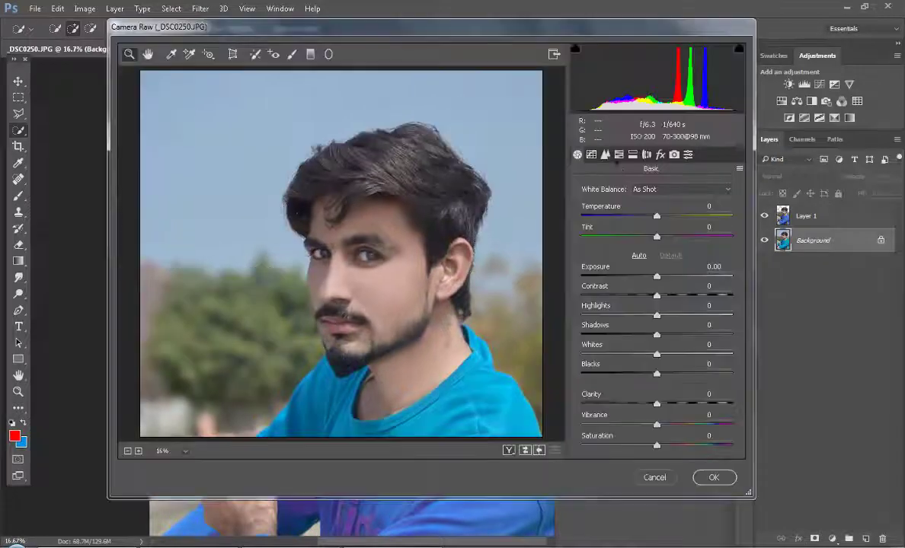
pyautogui.click(618, 154)
pyautogui.press('Return')
# - Deselect the sky and zoom out to review the whole photo
pyautogui.hotkey('ctrl', '-')
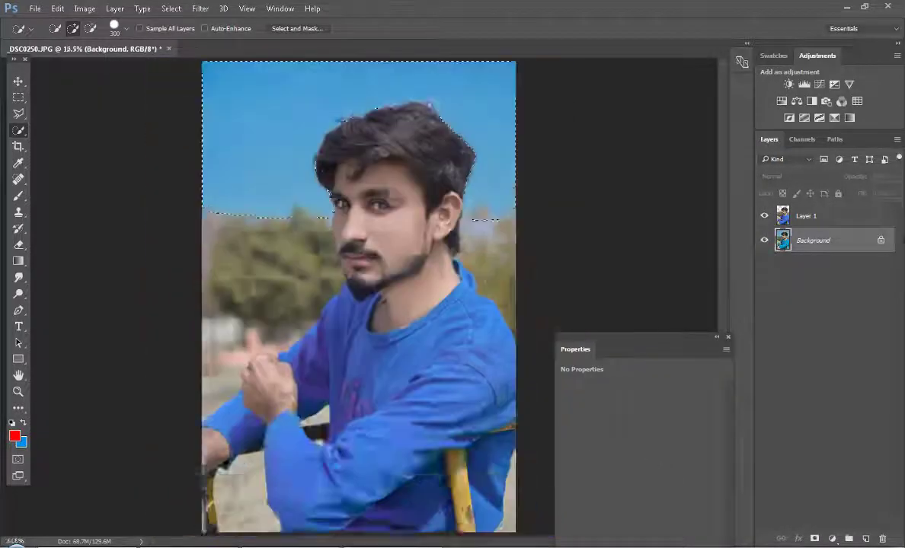
pyautogui.hotkey('ctrl', '-')
pyautogui.press('m')
pyautogui.hotkey('ctrl', '+')
pyautogui.hotkey('ctrl', '+')
pyautogui.scroll(5, 670, 221)
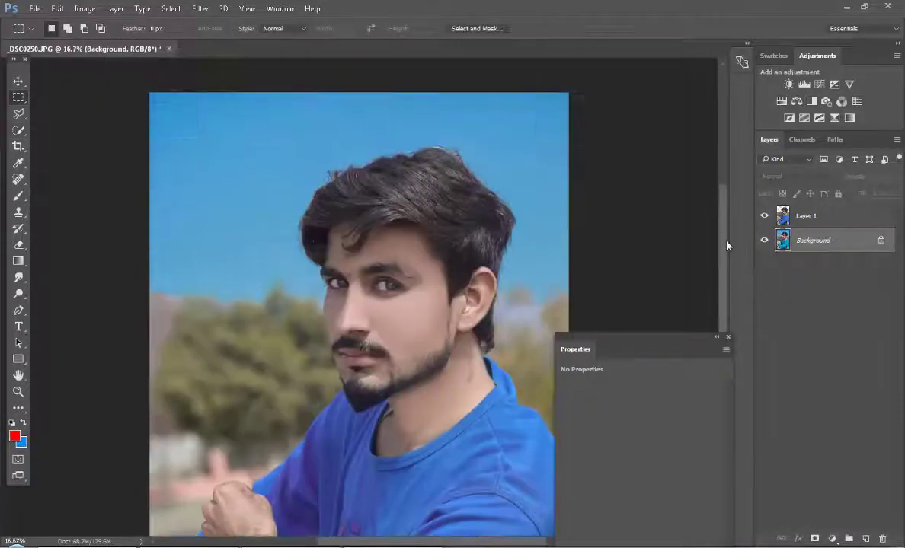
pyautogui.hotkey('ctrl', '-')
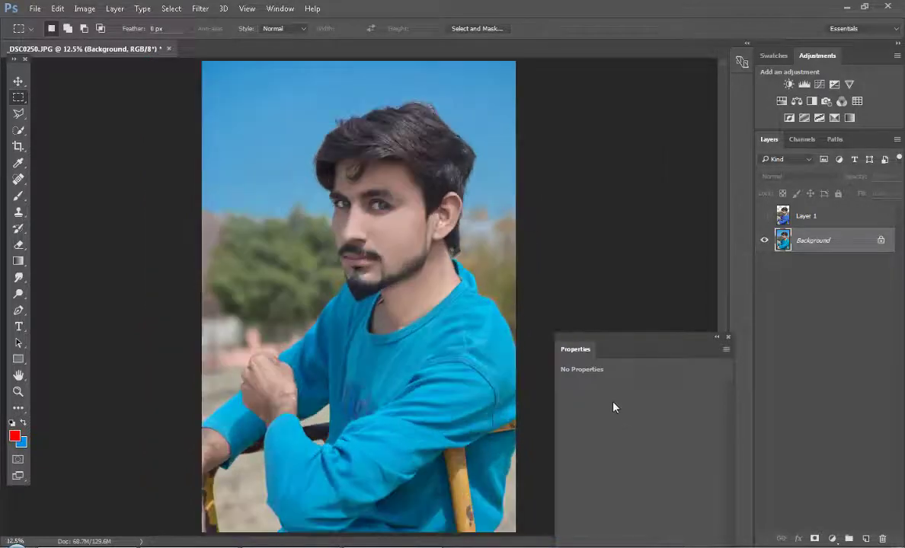
# - Make the royal-blue shirt Layer 1 visible again and zoom in on the man's head
pyautogui.click(764, 217)
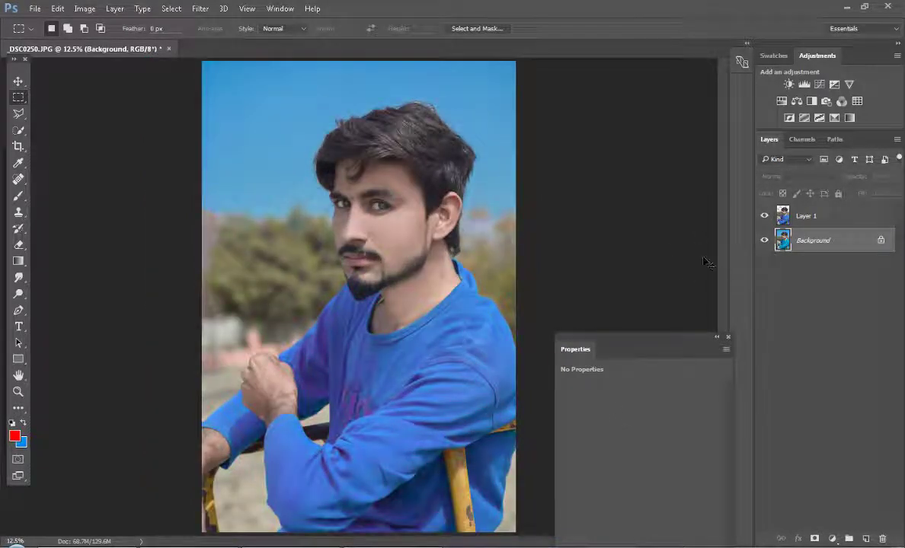
pyautogui.hotkey('ctrl', '+')
pyautogui.scroll(5, 706, 262)
pyautogui.rightClick(19, 294)
# - On Layer 1, lower Highlights to -58 and Whites to -7 in the Camera Raw filter
pyautogui.click(61, 276)
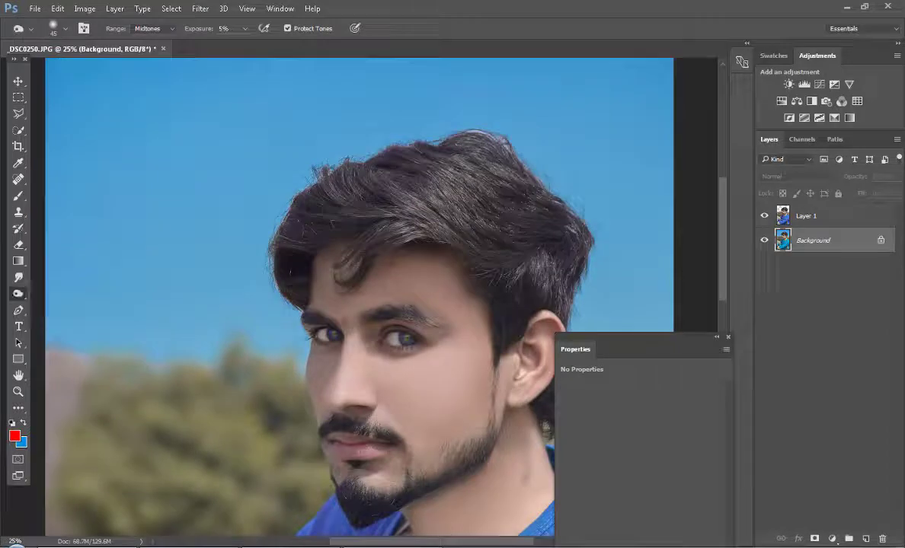
pyautogui.click(807, 216)
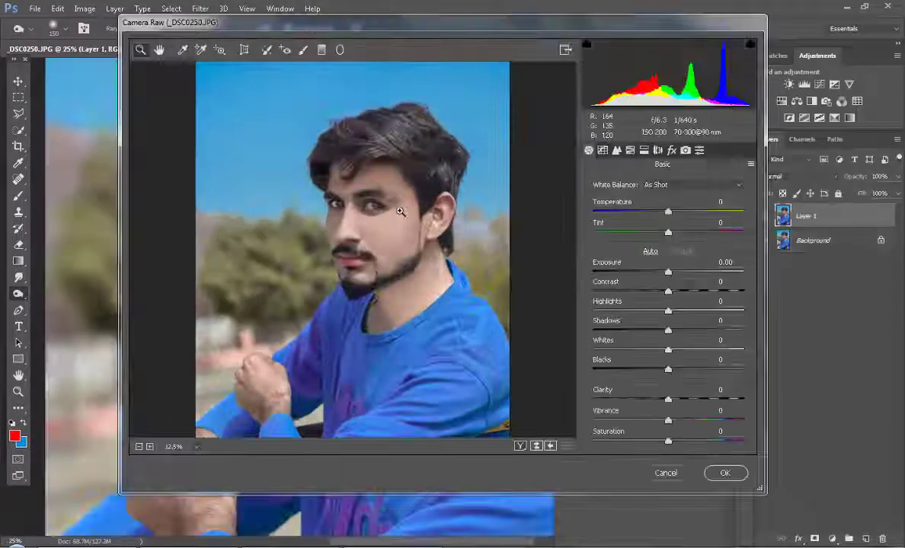
pyautogui.click(401, 212)
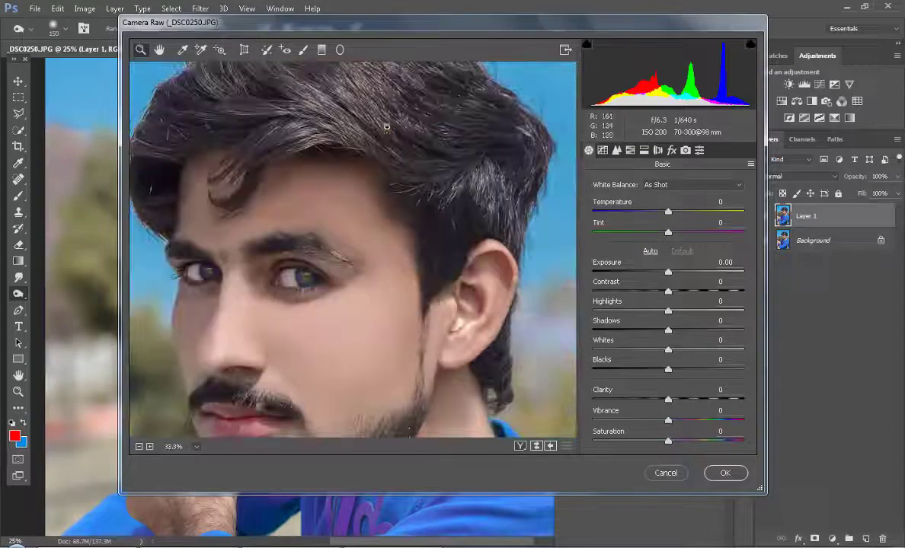
pyautogui.hotkey('ctrl', '-')
pyautogui.hotkey('ctrl', '-')
pyautogui.moveTo(667, 311)
pyautogui.mouseDown()
pyautogui.moveTo(609, 309)
pyautogui.moveTo(624, 311)
pyautogui.mouseUp()
pyautogui.hotkey('ctrl', '+')
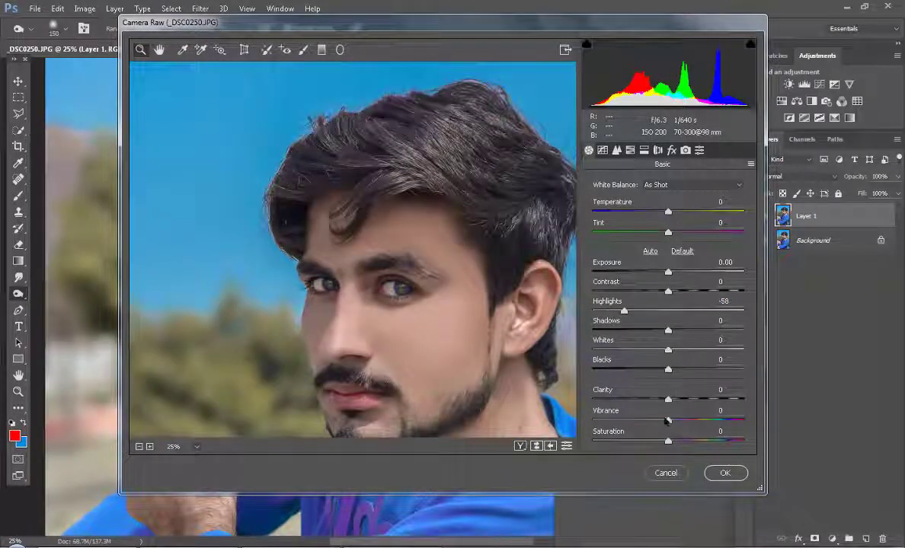
pyautogui.hotkey('ctrl', '-')
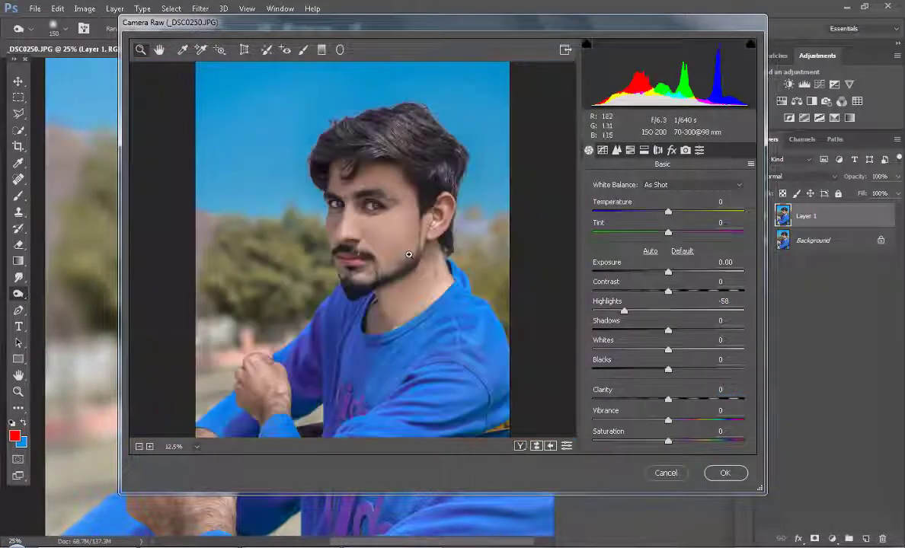
pyautogui.moveTo(667, 349); pyautogui.dragTo(661, 349)
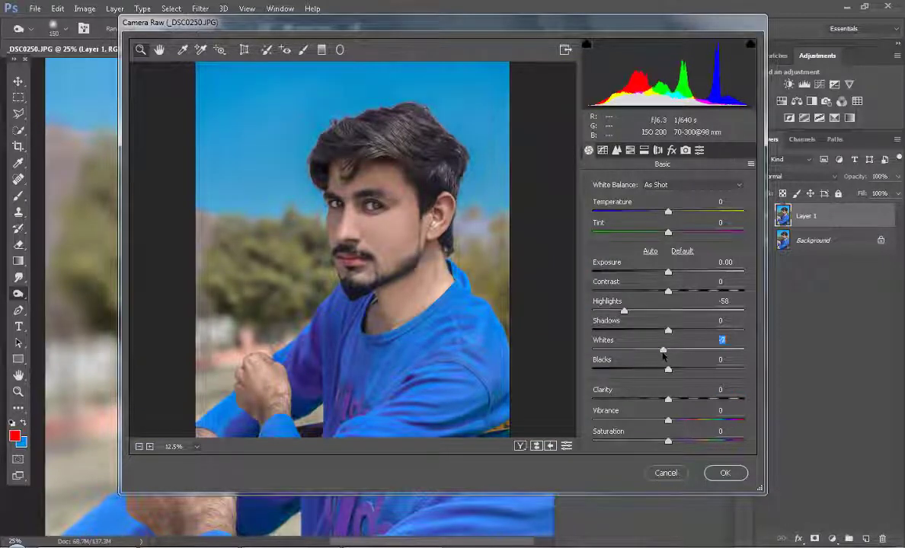
pyautogui.hotkey('ctrl', '+')
# - Apply the highlights and whites adjustment and review the full portrait
pyautogui.click(725, 473)
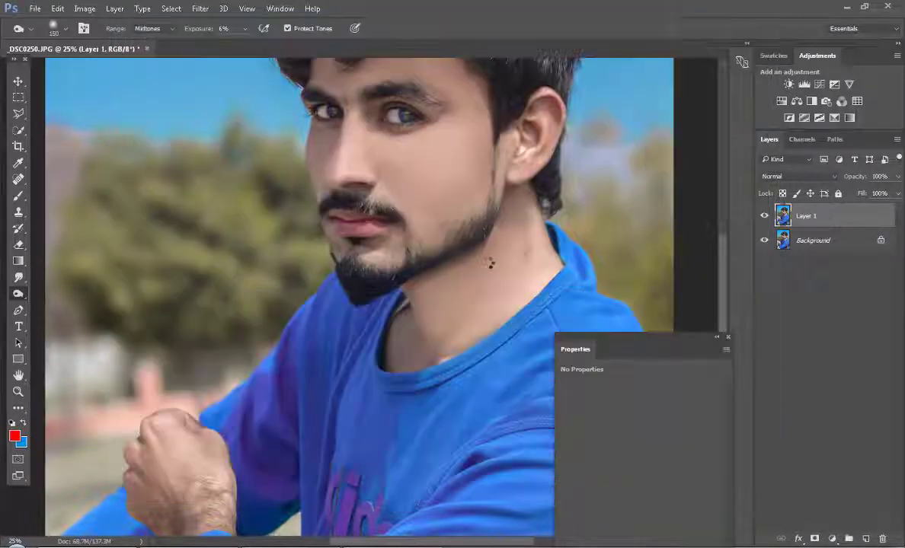
pyautogui.hotkey('ctrl', '-')
pyautogui.hotkey('ctrl', '-')
pyautogui.hotkey('ctrl', '-')
pyautogui.hotkey('ctrl', '+')
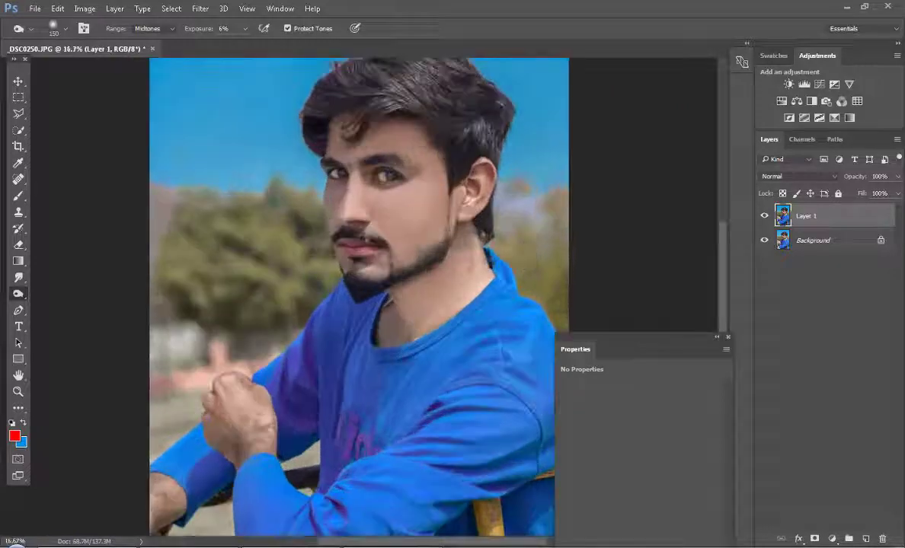
pyautogui.hotkey('ctrl', '+')
pyautogui.hotkey('ctrl', '-')
pyautogui.hotkey('ctrl', '-')
pyautogui.hotkey('ctrl', '+')
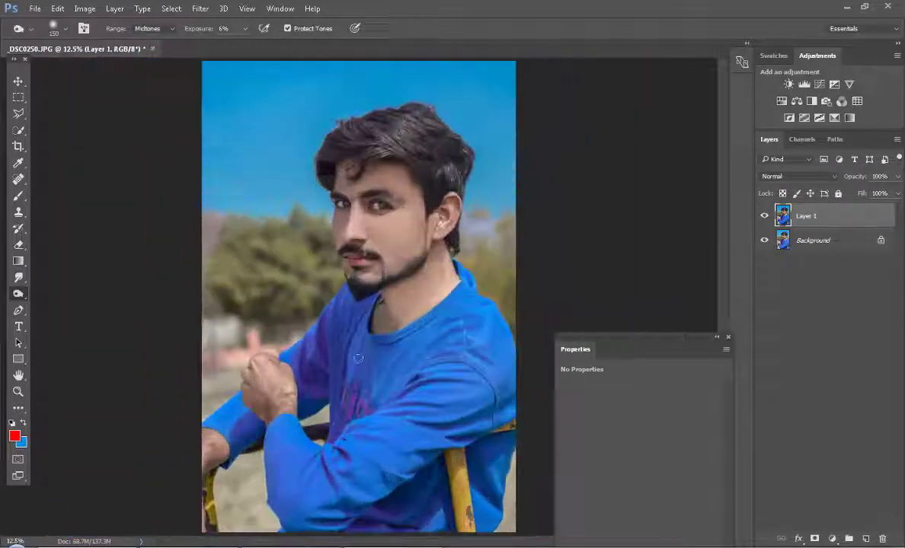
# - Flatten Layer 1 into the Background and zoom in on the man's face
pyautogui.rightClick(781, 216)
pyautogui.click(646, 458)
pyautogui.hotkey('ctrl', '+')
pyautogui.hotkey('ctrl', '+')
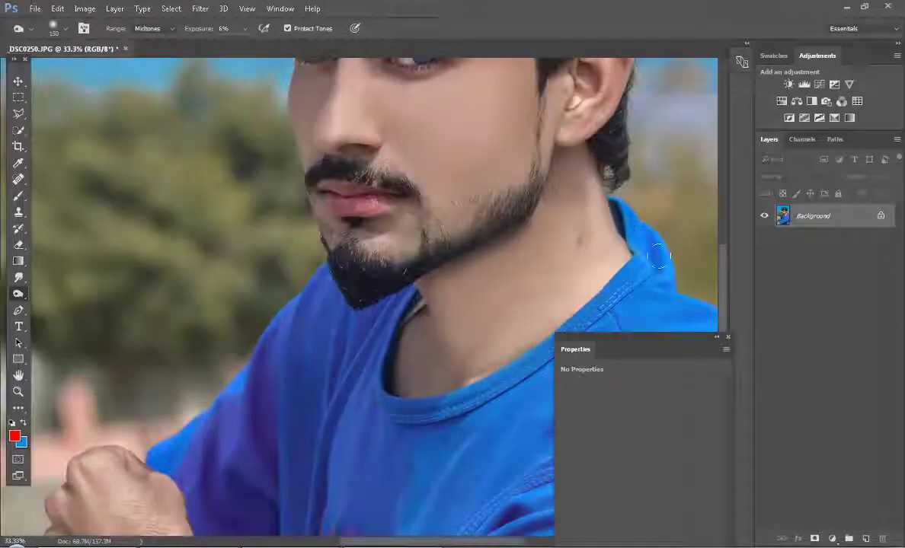
pyautogui.hotkey('ctrl', '+')
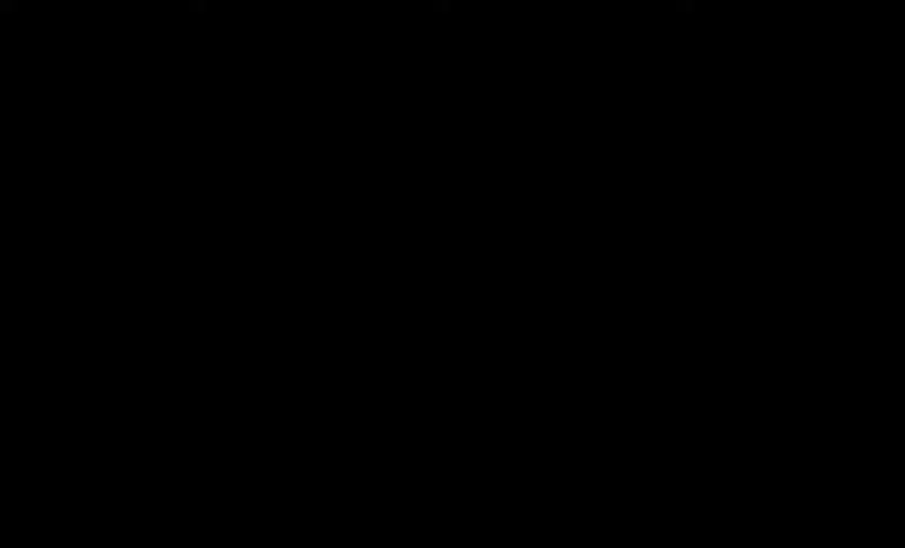